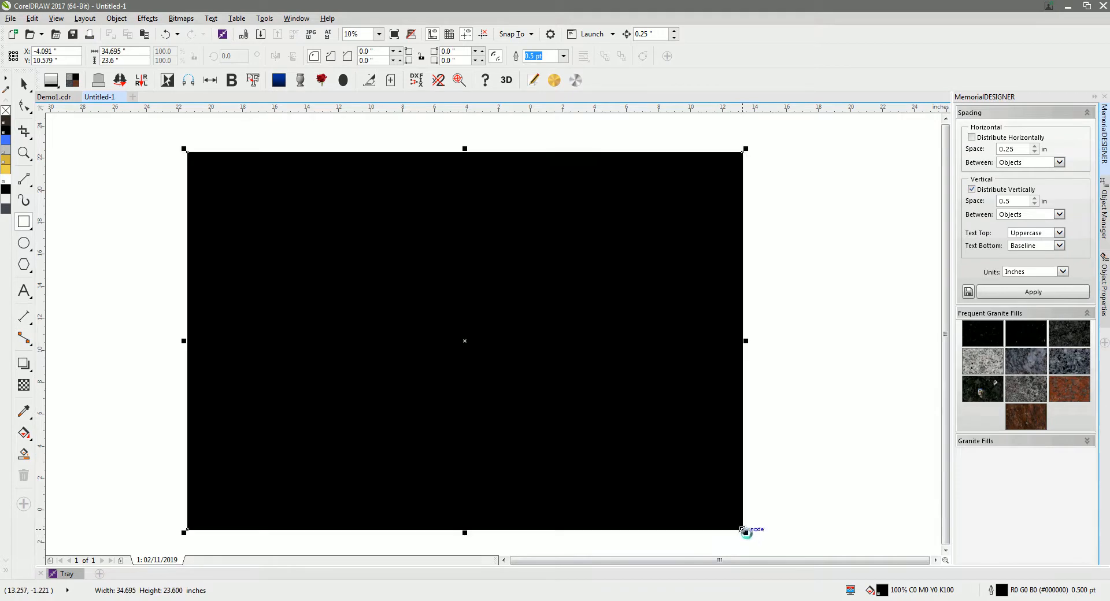
# Step: Fill the black rectangle with 30% light grey
pyautogui.click(24, 84)
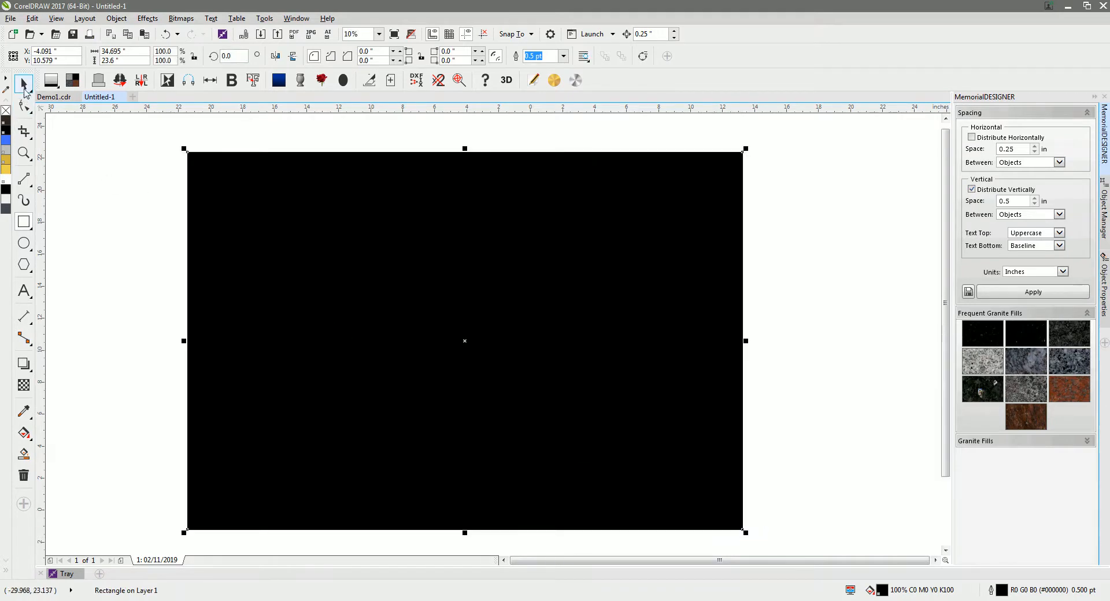
pyautogui.click(55, 85)
pyautogui.click(75, 158)
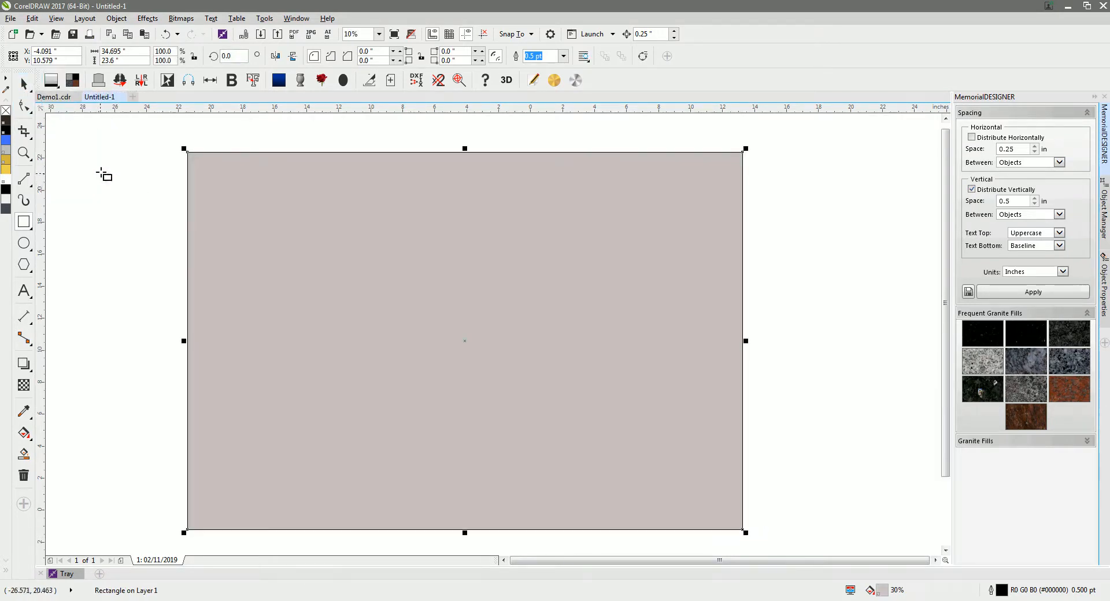
# Step: Create a centred inner copy of the rectangle scaled to about 92.6%, widened to about 33 inches for an even border
pyautogui.click(23, 85)
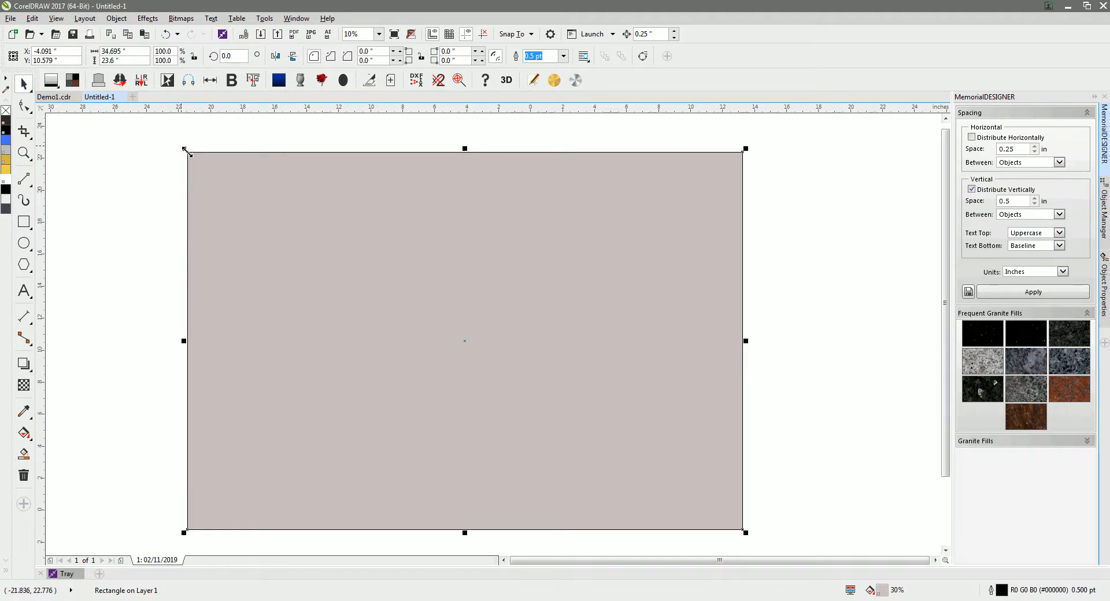
pyautogui.moveTo(185, 150); pyautogui.dragTo(200, 164)
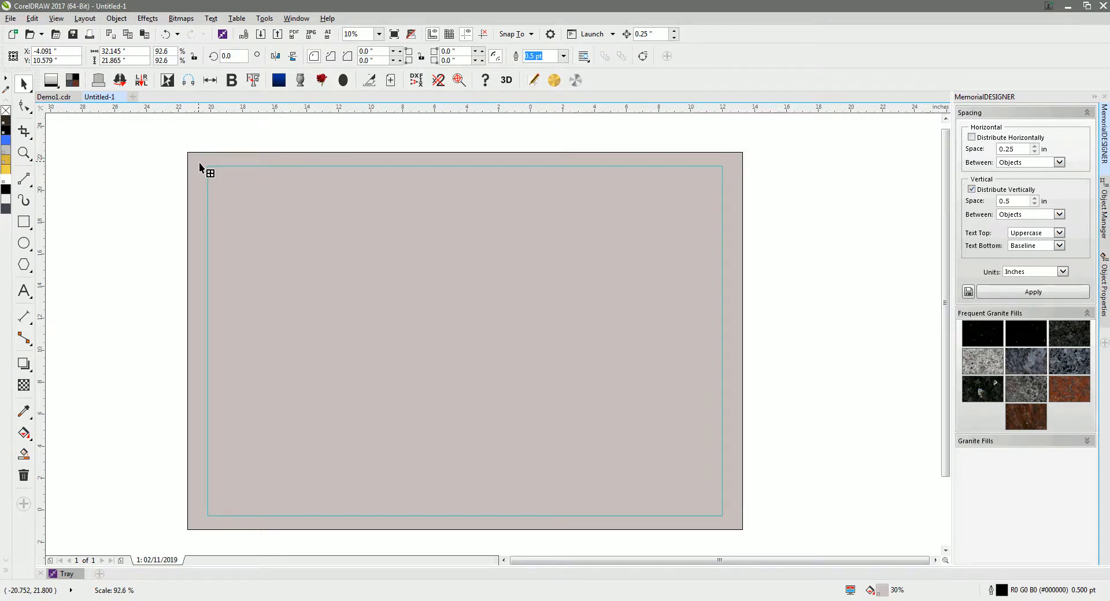
pyautogui.moveTo(199, 167); pyautogui.dragTo(201, 167)
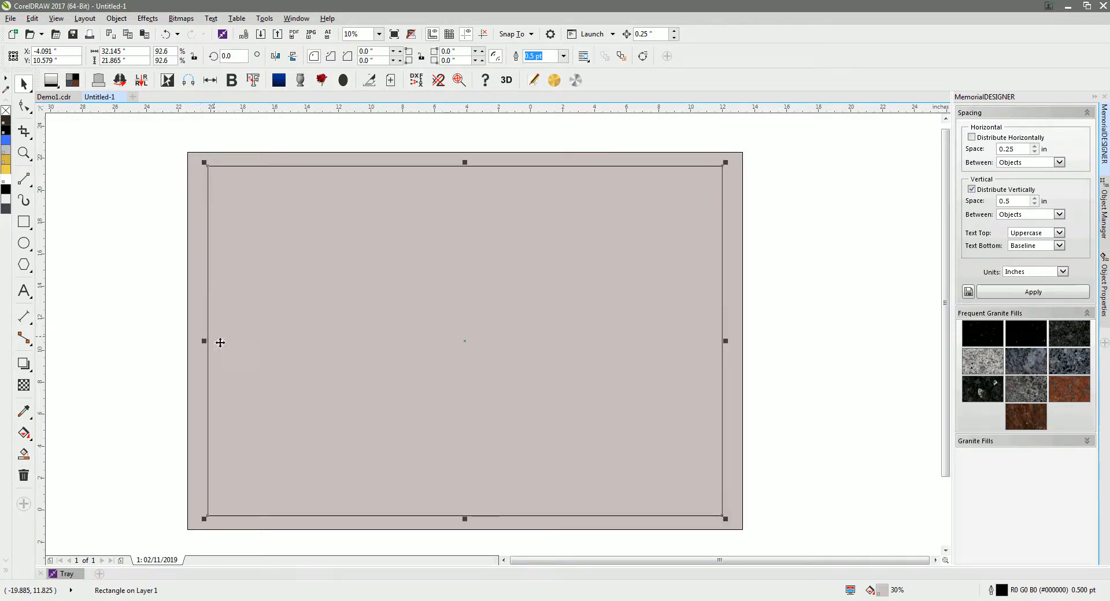
pyautogui.moveTo(204, 342); pyautogui.dragTo(201, 344)
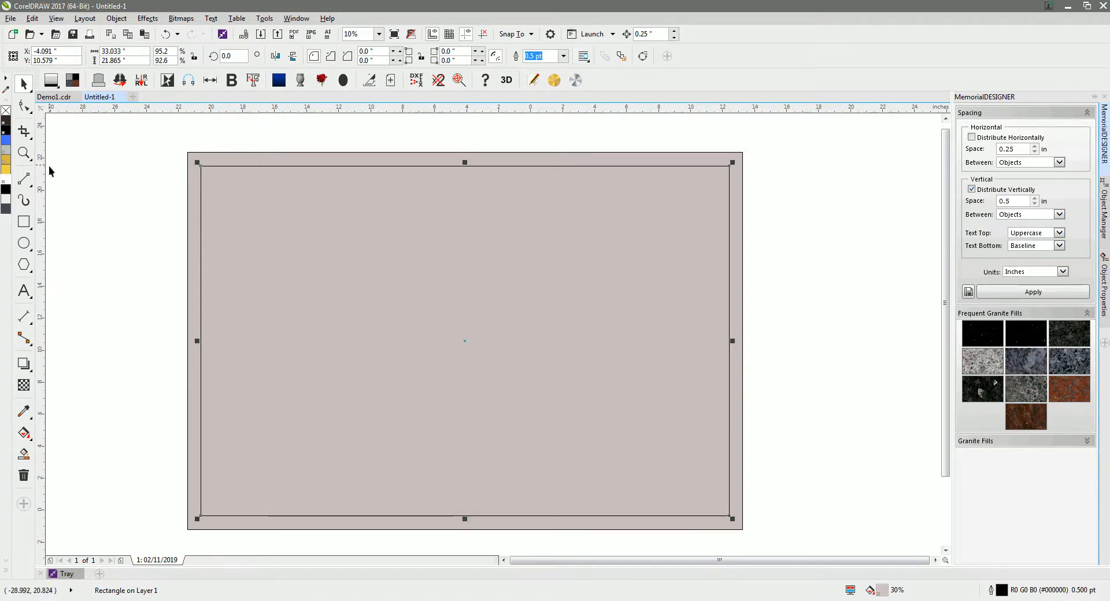
# Step: Draw a vertical line from the midpoint of the inner rectangle's upper edge to its lower edge
pyautogui.click(24, 179)
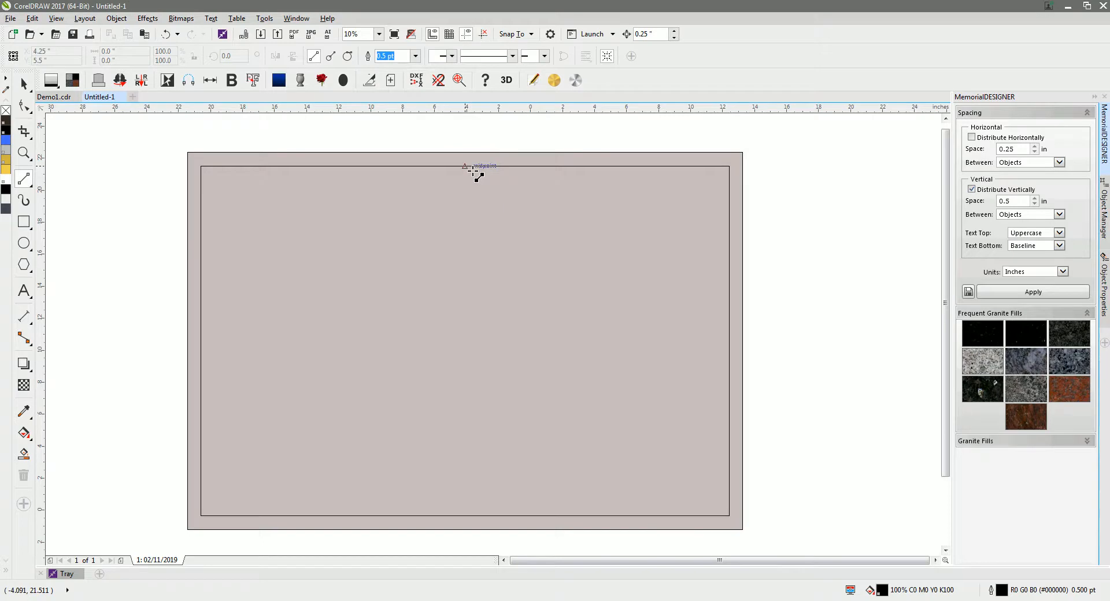
pyautogui.click(473, 171)
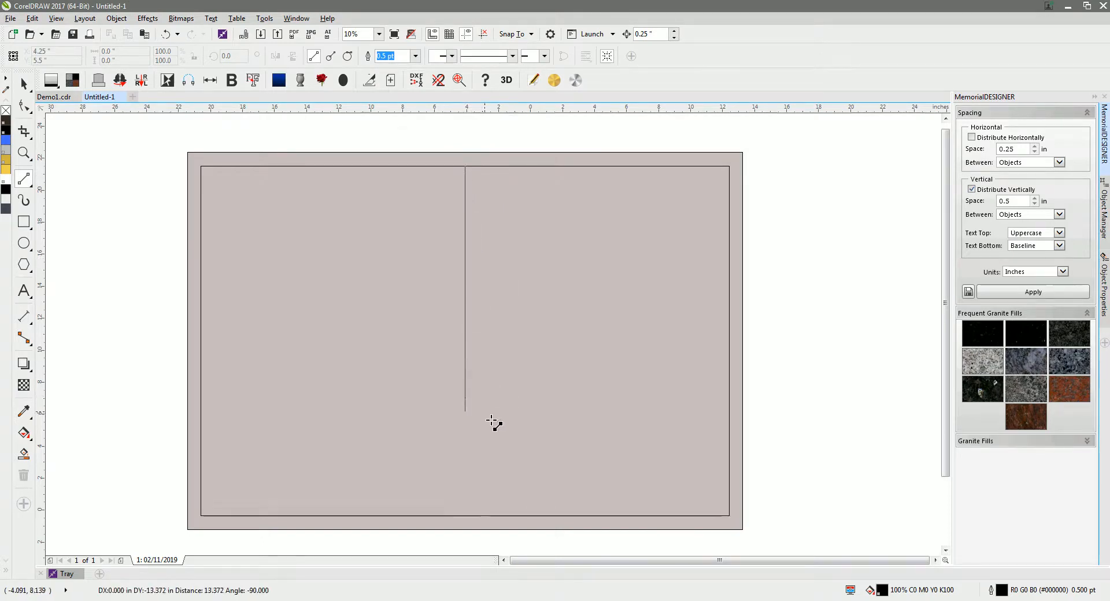
pyautogui.click(473, 526)
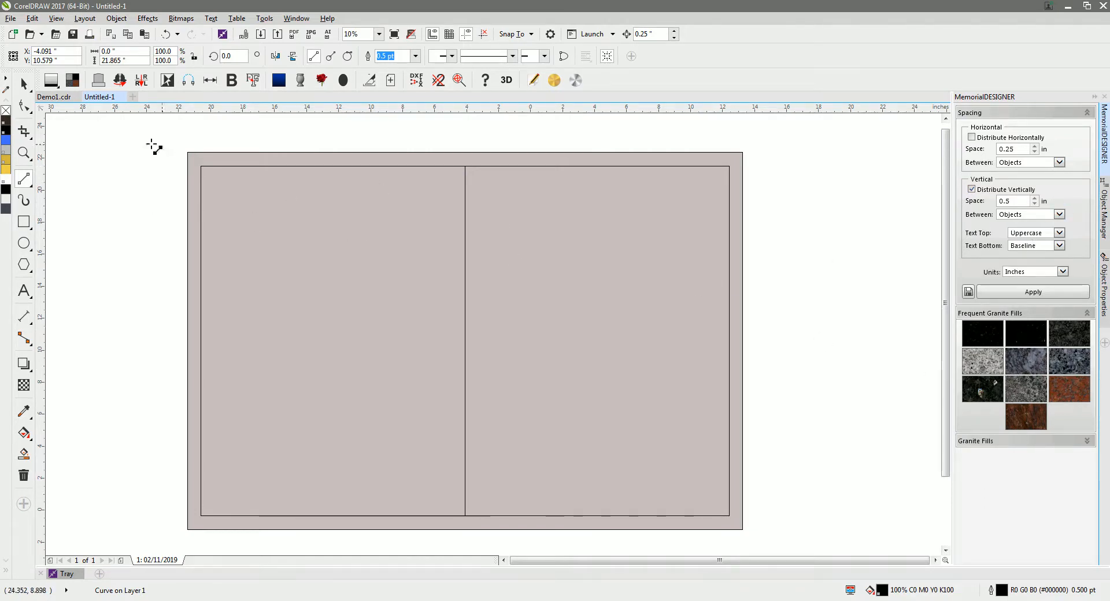
# Step: Fill the outer rectangle with the blue-grey granite texture from the frequent granite fills
pyautogui.click(24, 84)
pyautogui.click(193, 206)
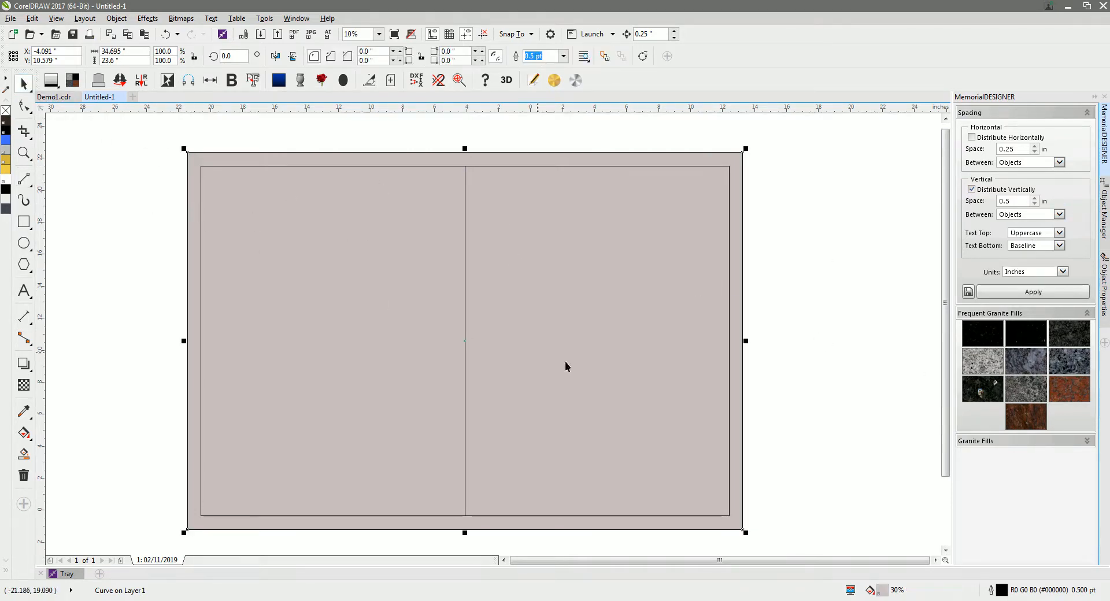
pyautogui.click(1027, 366)
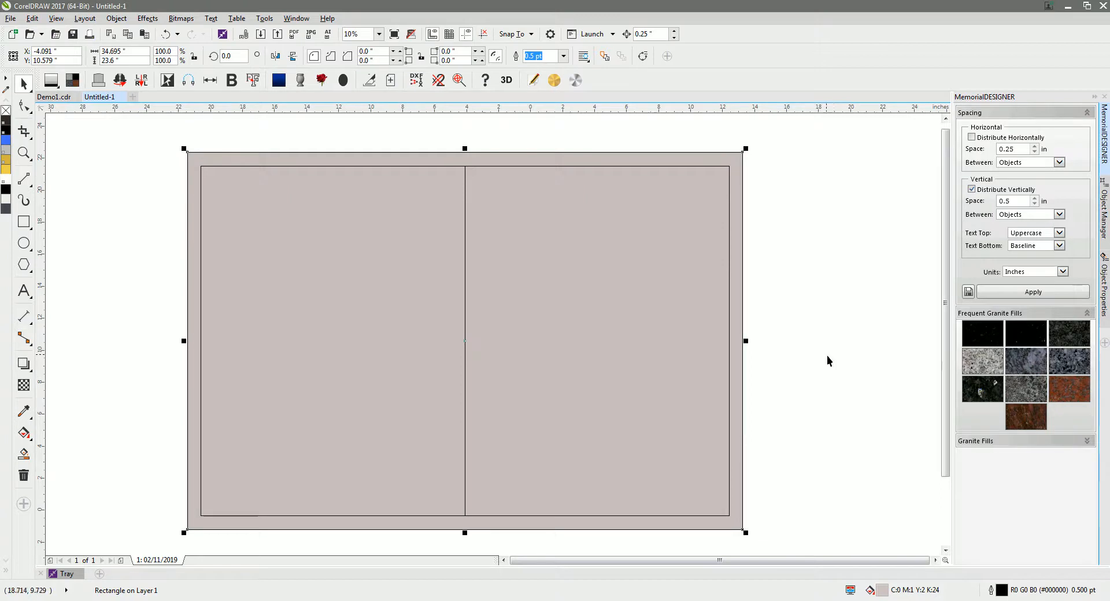
pyautogui.click(218, 166)
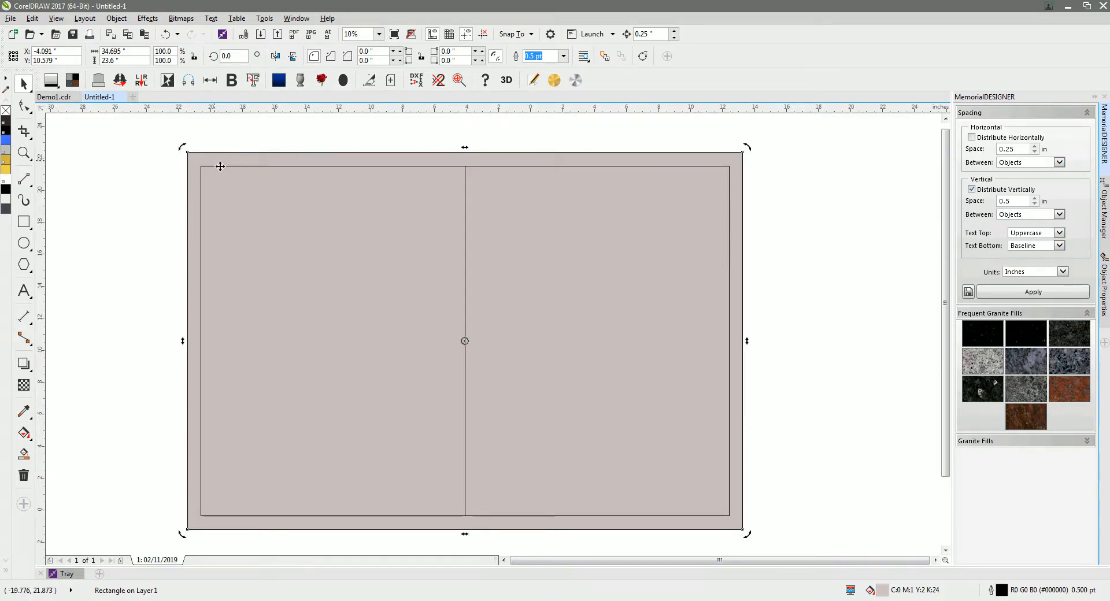
pyautogui.click(52, 82)
pyautogui.click(75, 156)
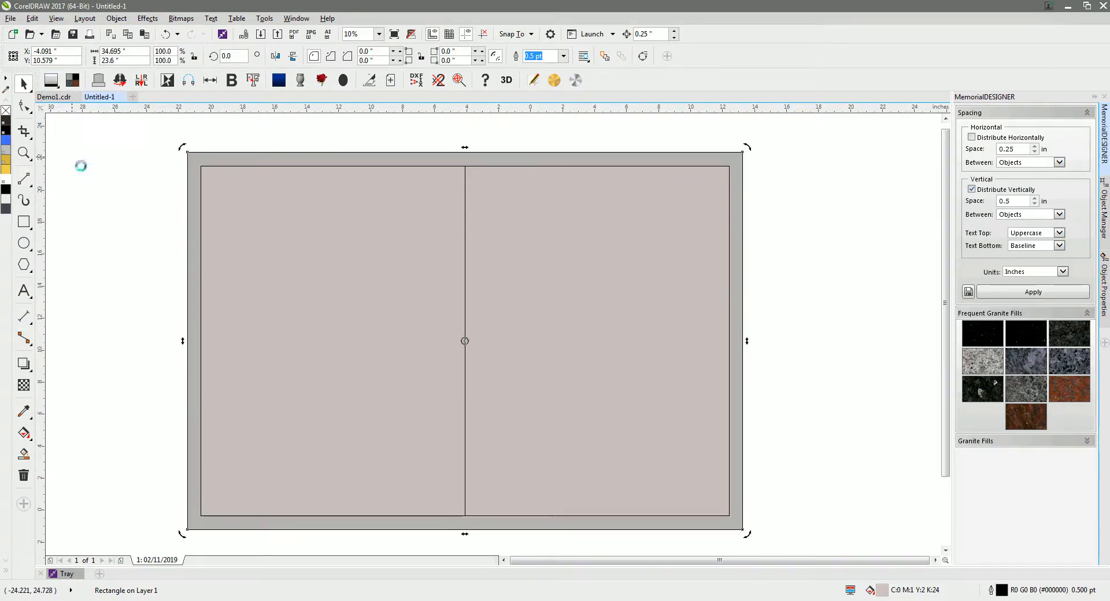
pyautogui.click(1031, 369)
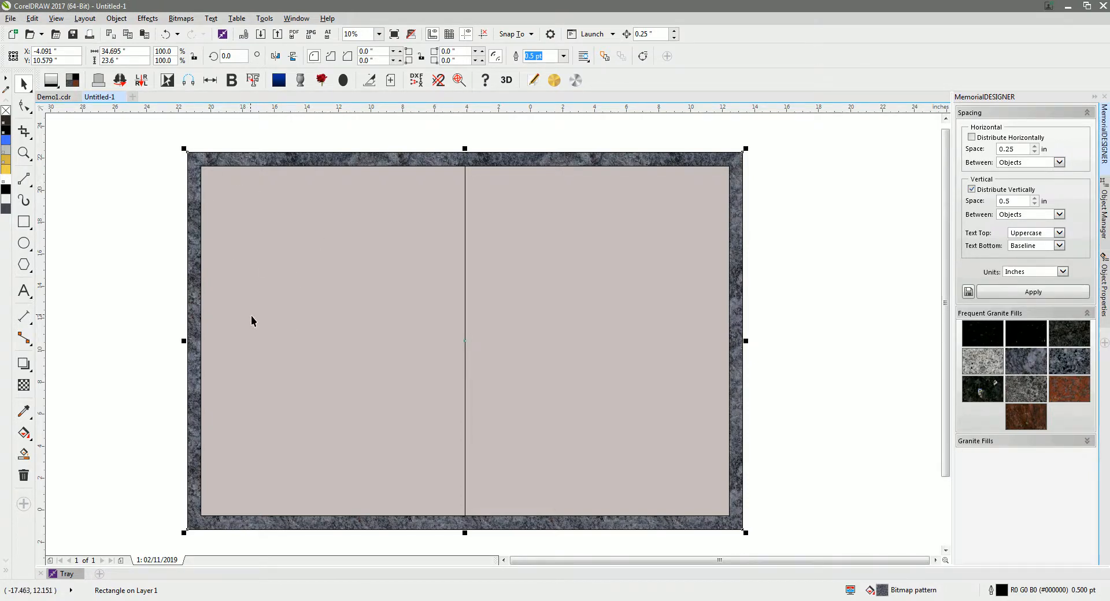
# Step: Smart Fill the outer border and both inner halves with blue and no outline, creating three separate shapes
pyautogui.click(23, 455)
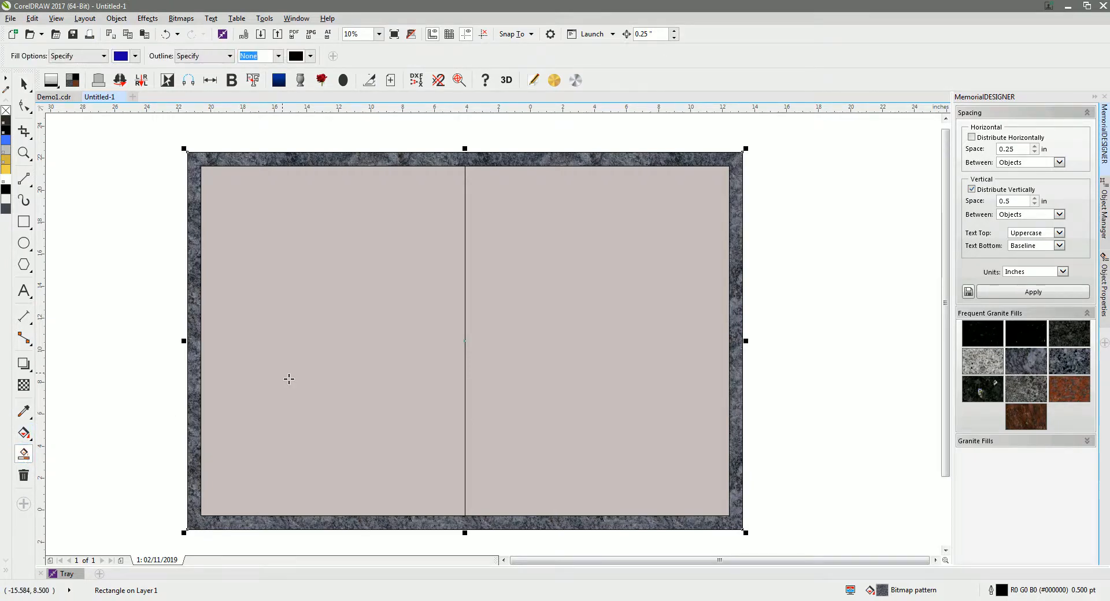
pyautogui.click(195, 342)
pyautogui.click(358, 322)
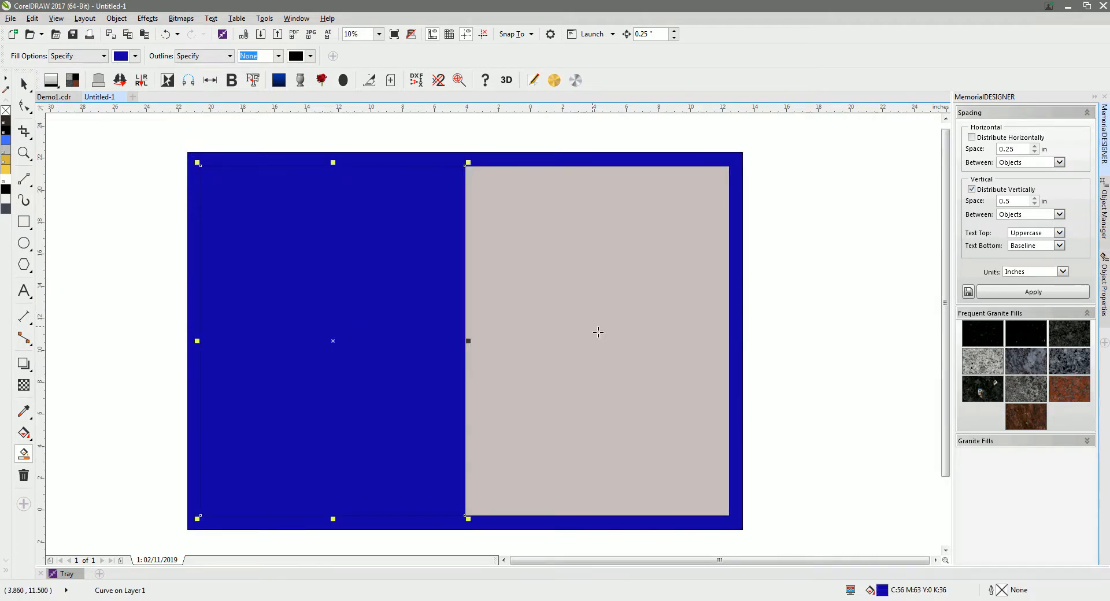
pyautogui.click(598, 332)
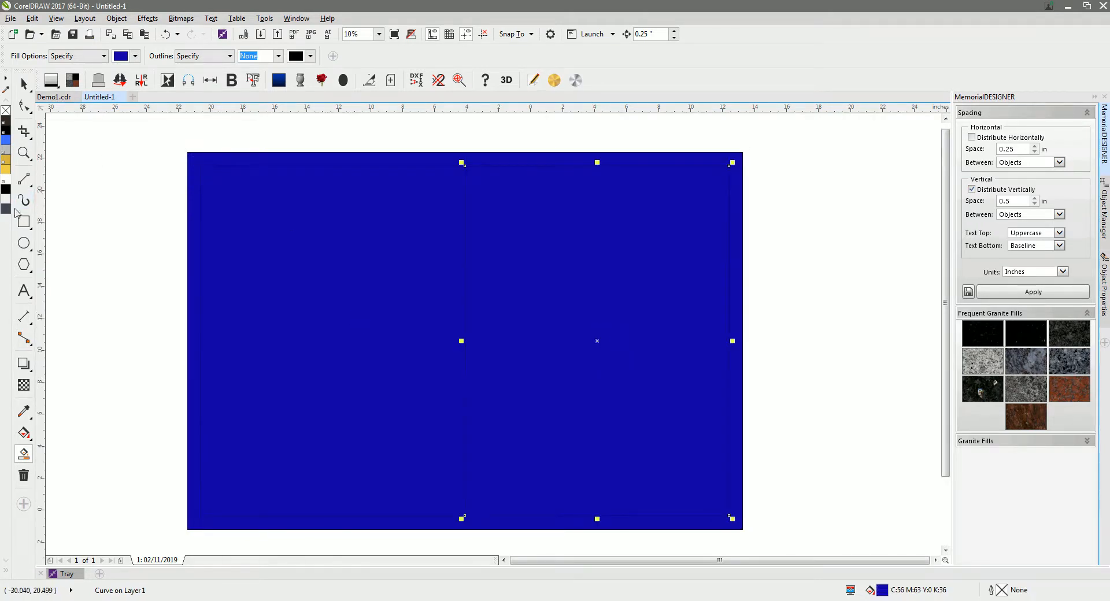
# Step: Recolour the right half, the left half and the border shape with PANTONE Trans. White
pyautogui.click(7, 182)
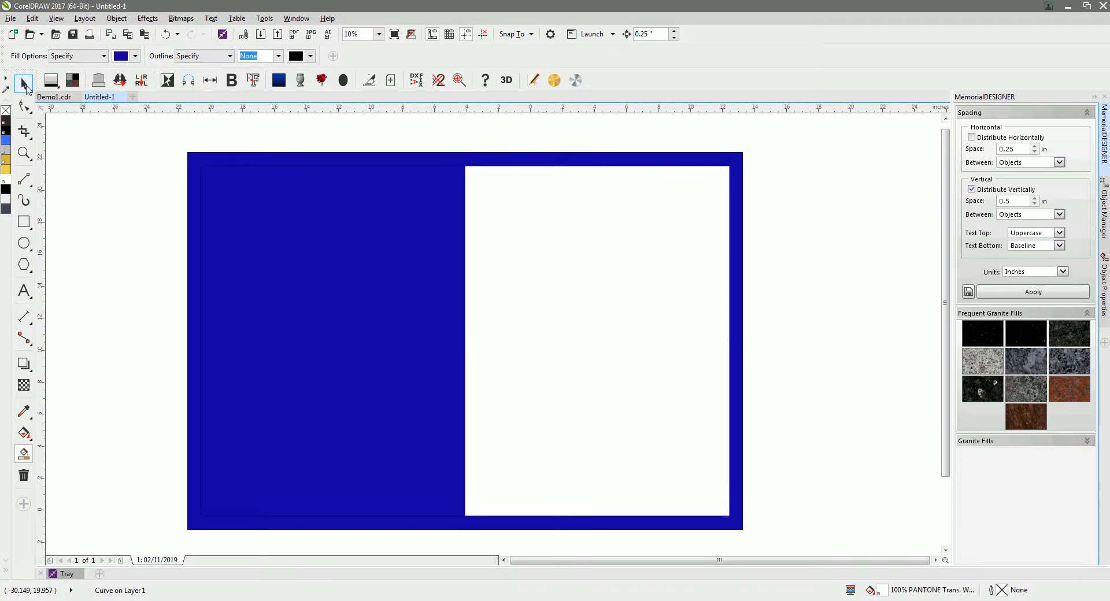
pyautogui.click(23, 84)
pyautogui.click(283, 261)
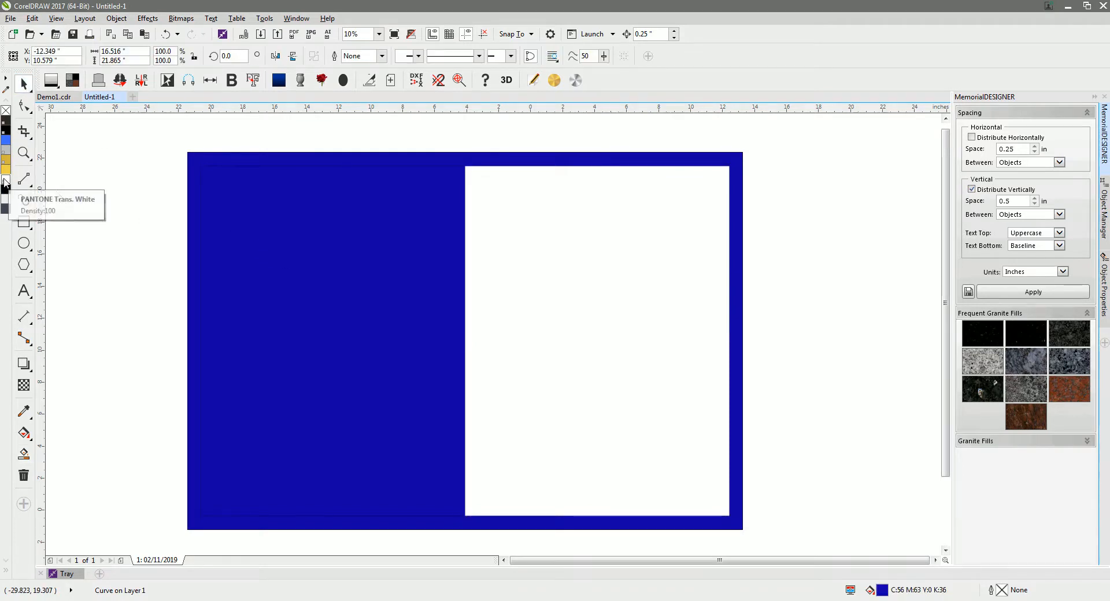
pyautogui.click(6, 182)
pyautogui.click(194, 224)
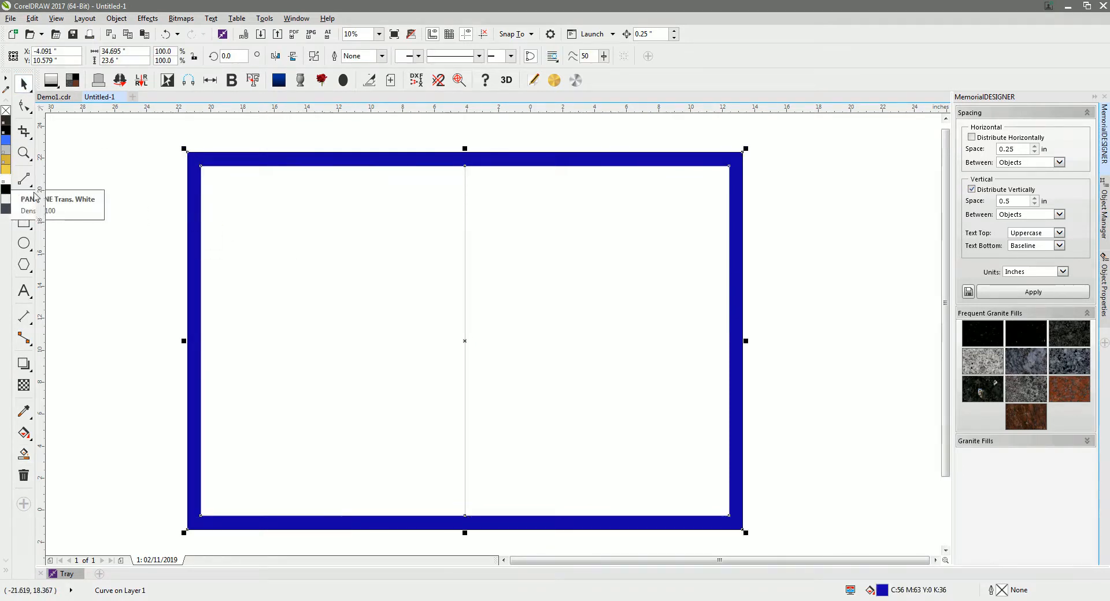
pyautogui.click(5, 182)
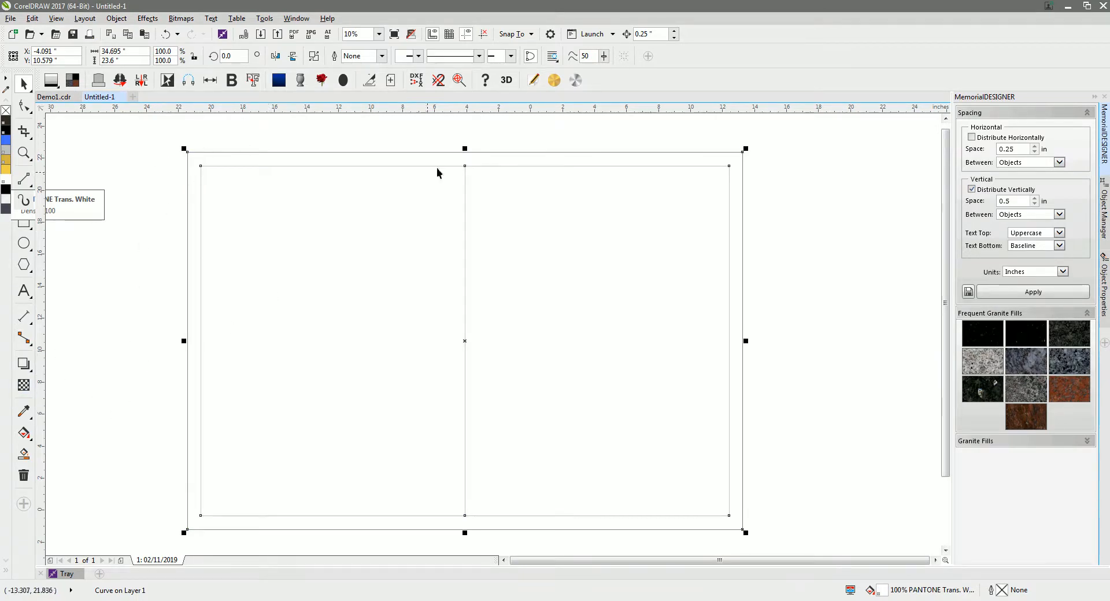
# Step: Apply a uniform transparency of 81 to the white border shape
pyautogui.click(30, 391)
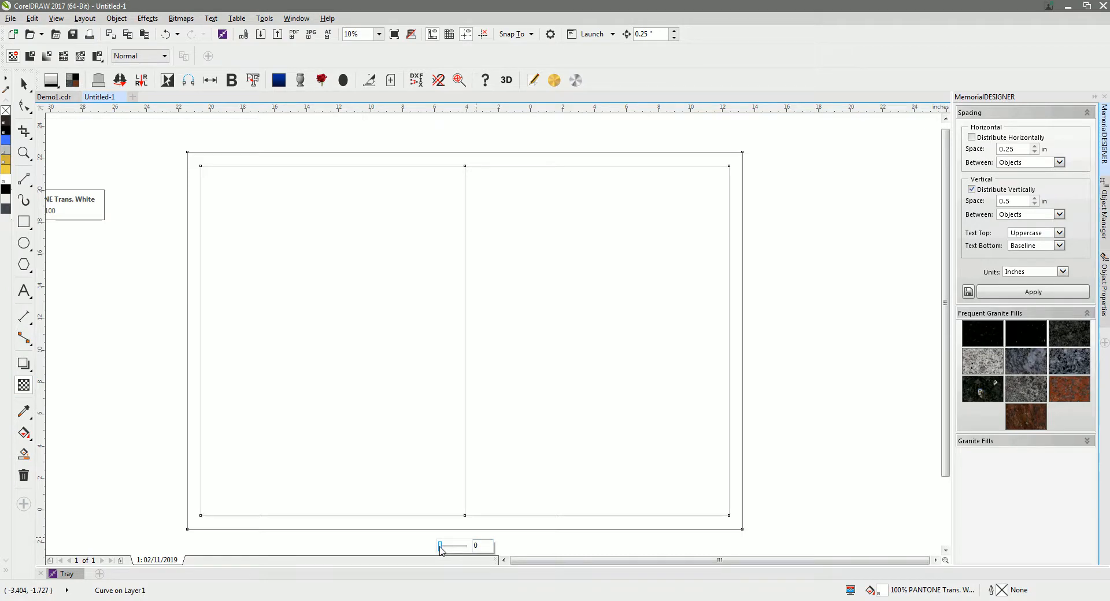
pyautogui.moveTo(441, 550); pyautogui.dragTo(464, 549)
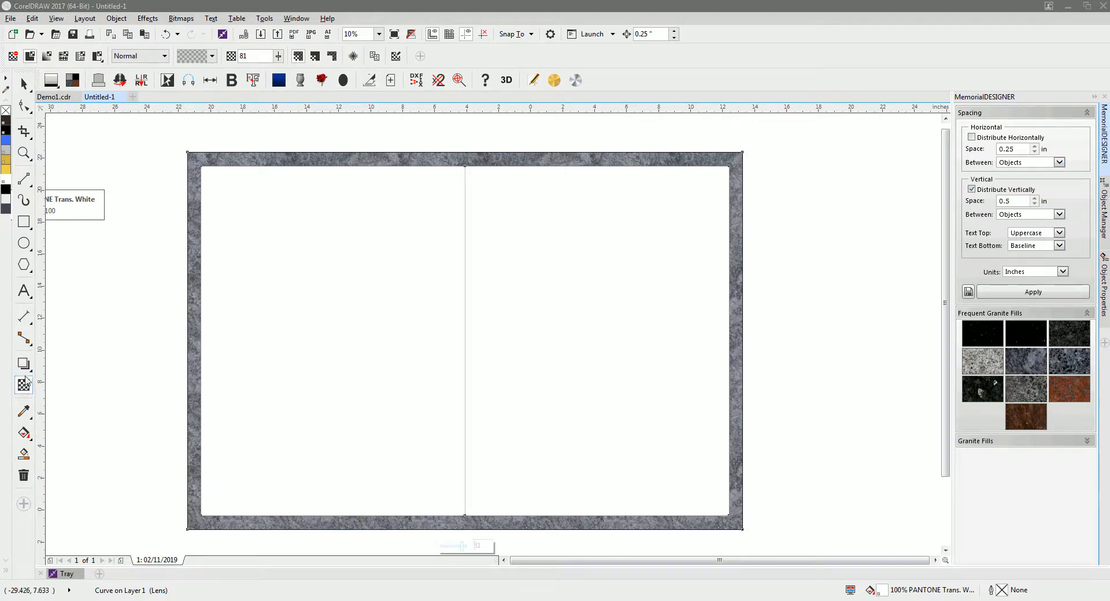
# Step: Apply a uniform transparency of 87 to the white left panel
pyautogui.click(23, 84)
pyautogui.click(300, 268)
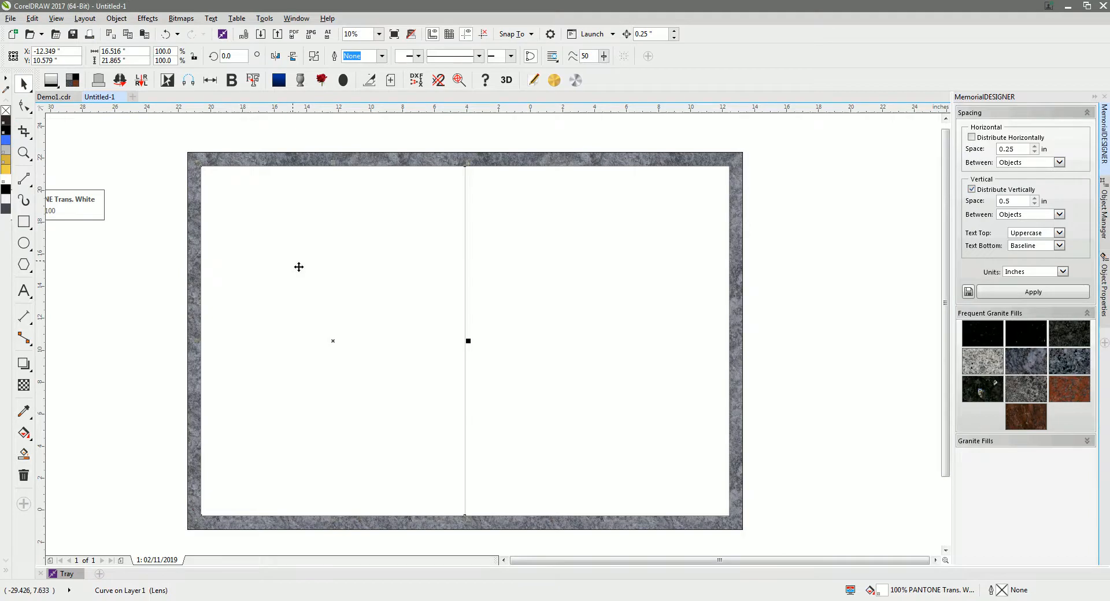
pyautogui.click(24, 385)
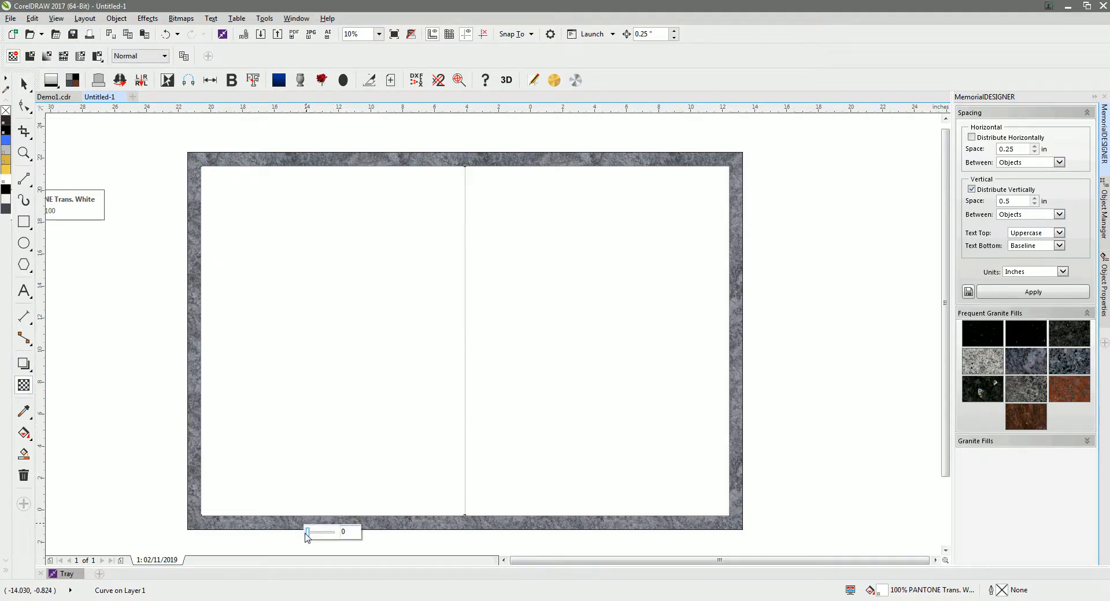
pyautogui.moveTo(309, 537); pyautogui.dragTo(334, 537)
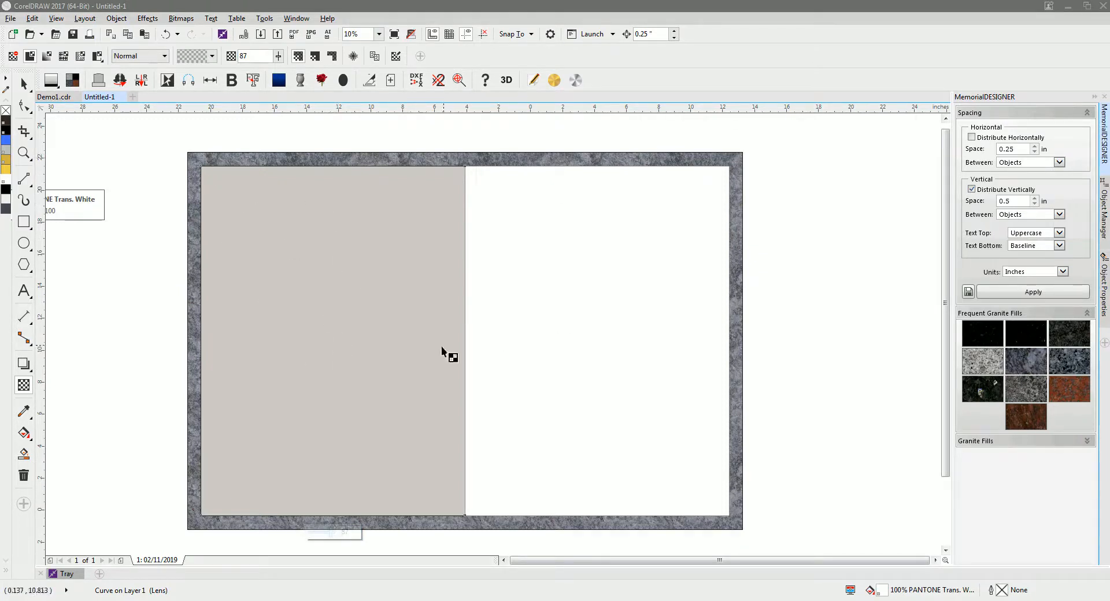
# Step: Delete the light grey inner rectangle beneath the panels, selecting it through the object list
pyautogui.click(1103, 214)
pyautogui.click(1021, 203)
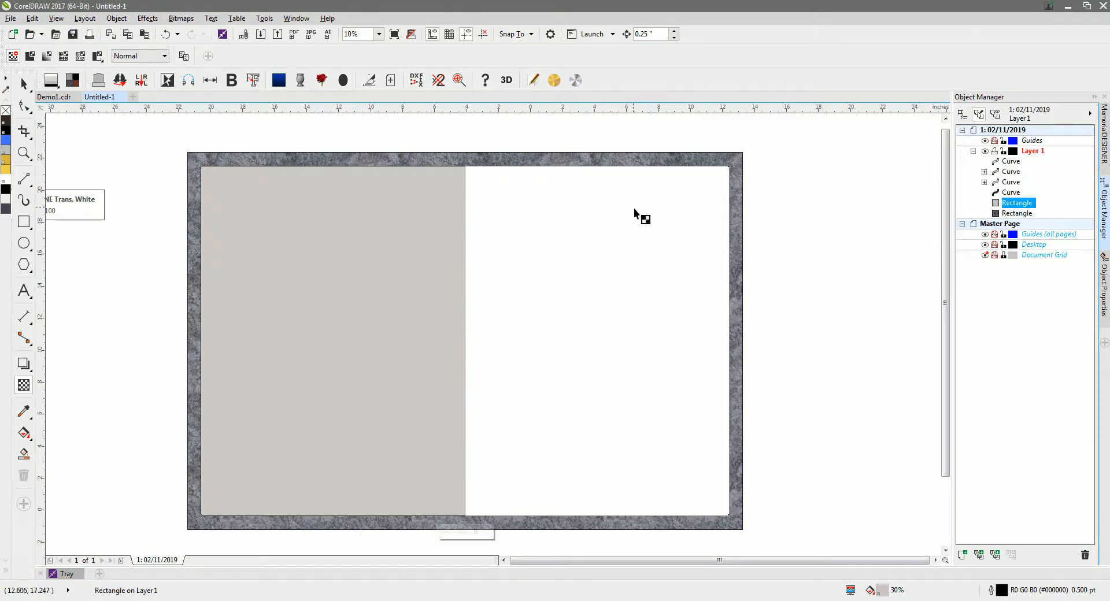
pyautogui.click(26, 84)
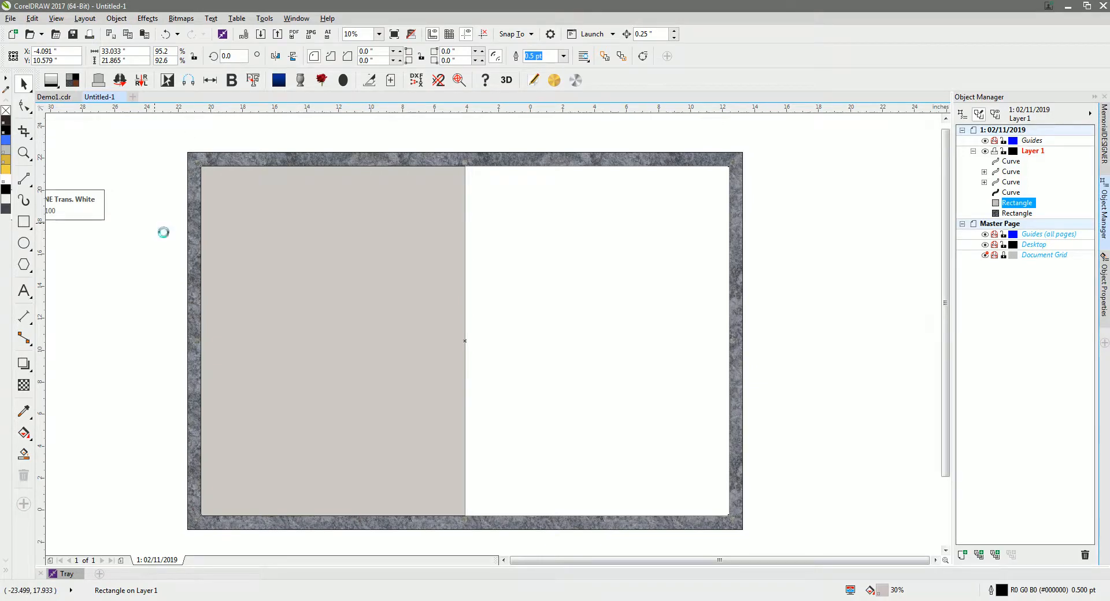
pyautogui.press('Delete')
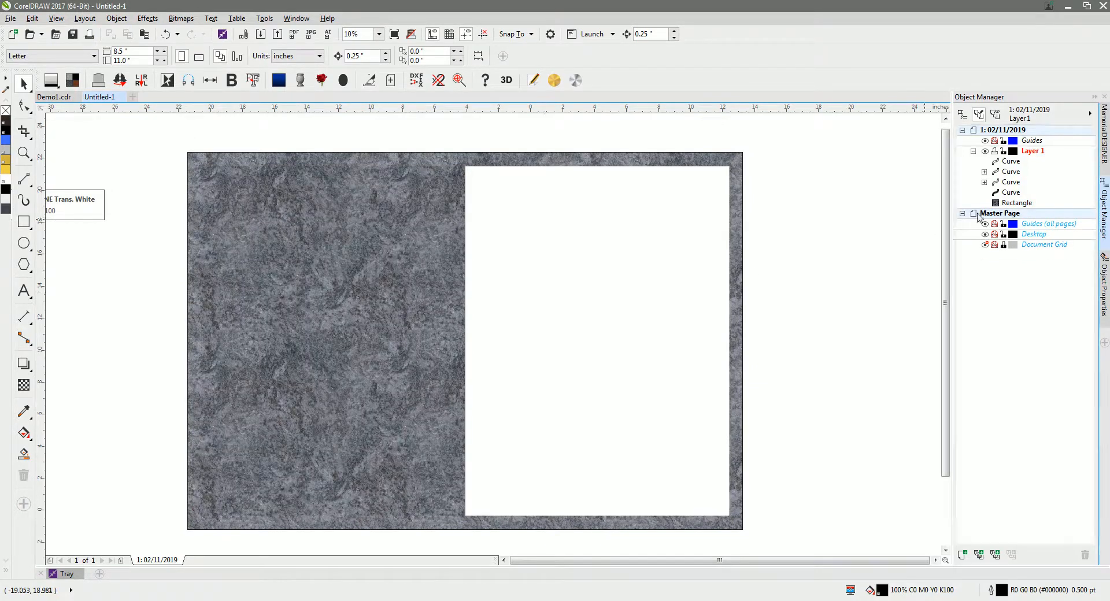
# Step: Select the left panel and set its uniform transparency to 49
pyautogui.click(1011, 173)
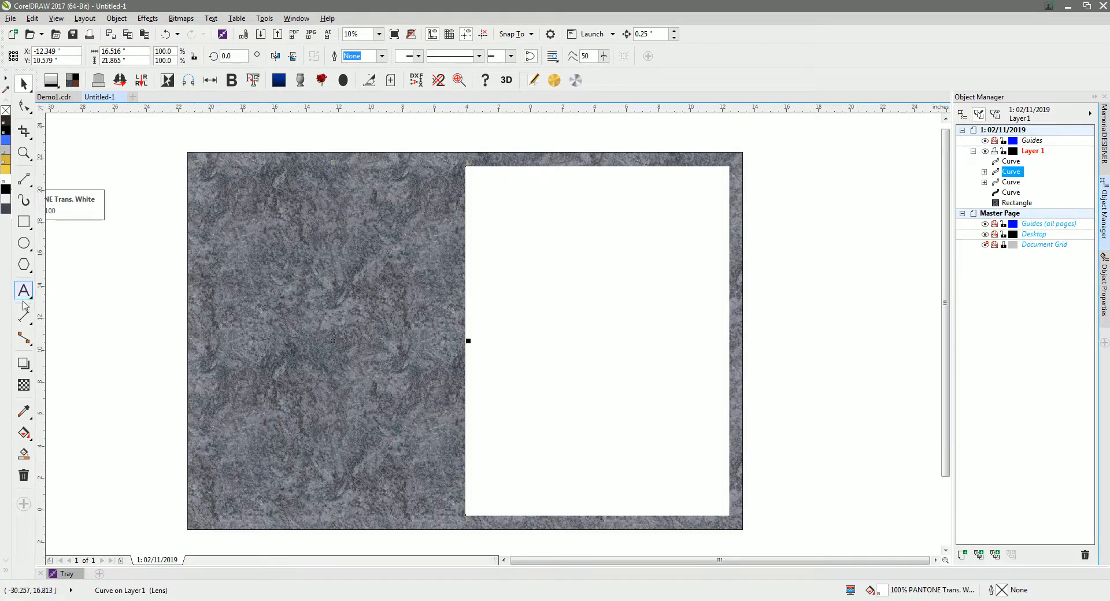
pyautogui.click(23, 386)
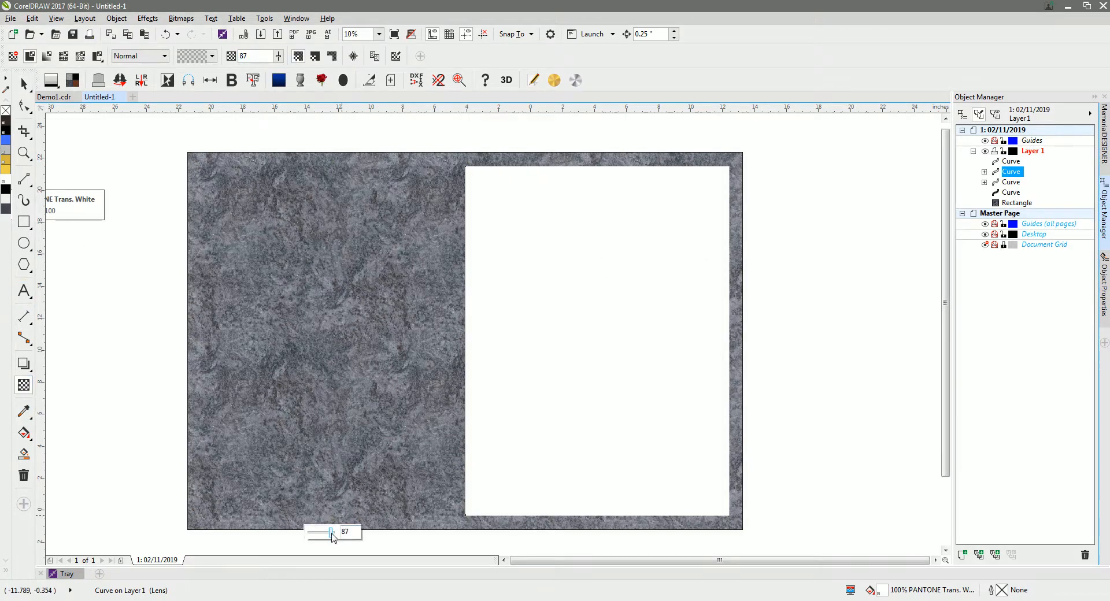
pyautogui.moveTo(331, 531); pyautogui.dragTo(328, 531)
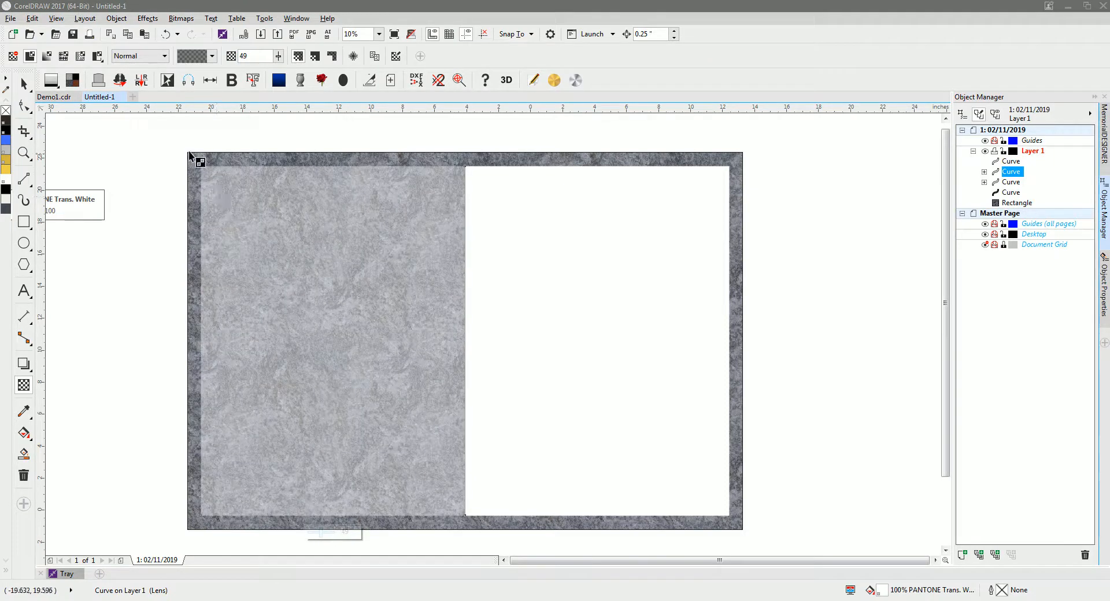
# Step: Give the left panel a horizontal linear fountain transparency, with its fade confined to a narrow strip along the centre line
pyautogui.click(48, 57)
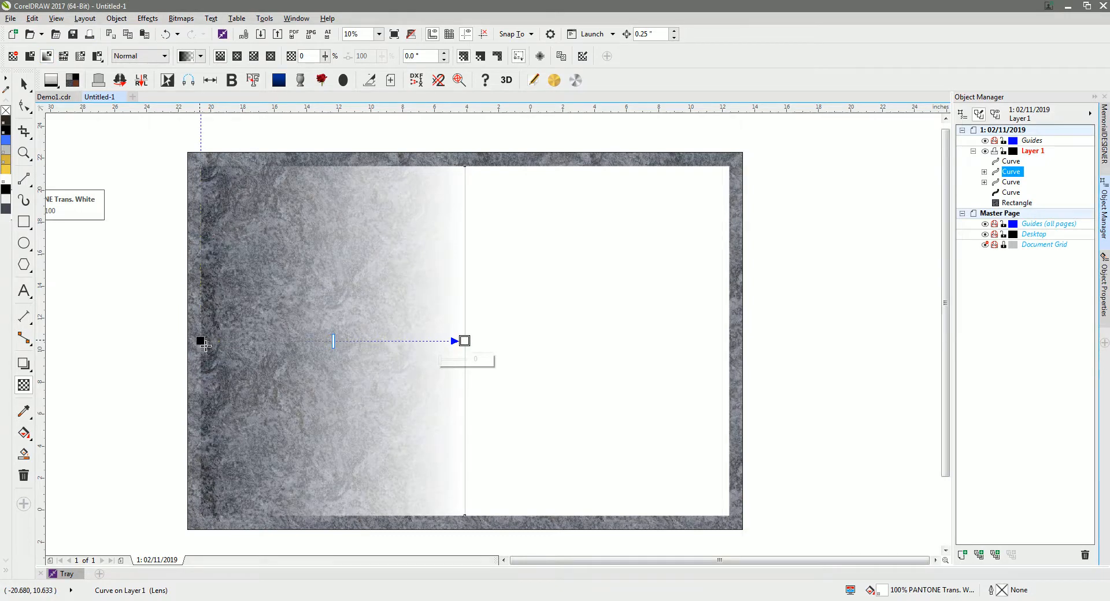
pyautogui.moveTo(205, 346); pyautogui.dragTo(506, 346)
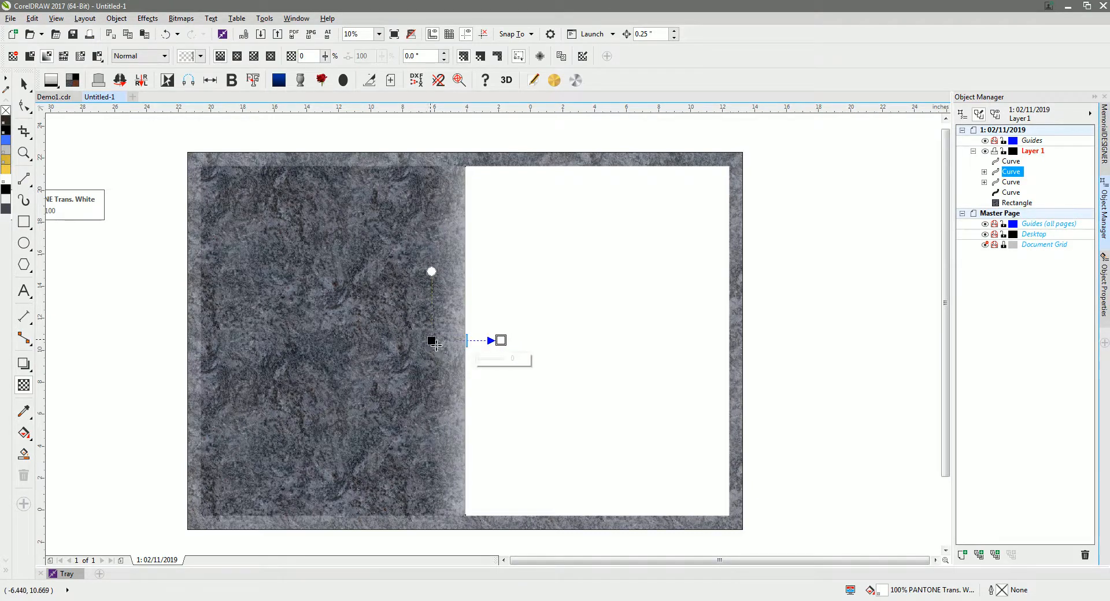
pyautogui.moveTo(438, 346); pyautogui.dragTo(446, 346)
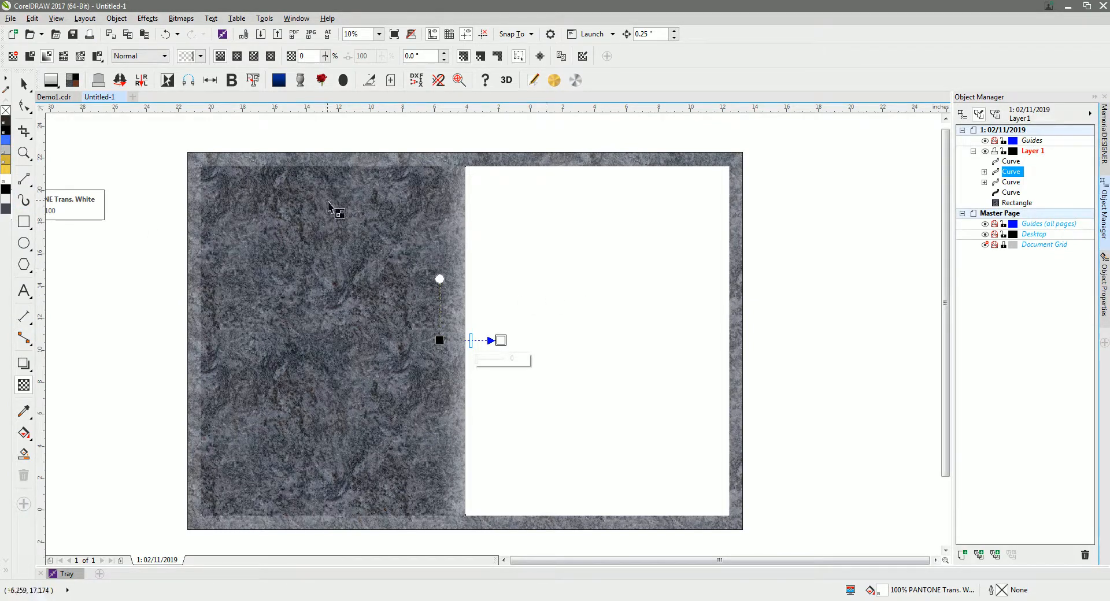
# Step: Give the white right panel a linear fountain transparency at 180°, mirroring the left panel's narrow fade along the centre line
pyautogui.click(23, 84)
pyautogui.click(565, 306)
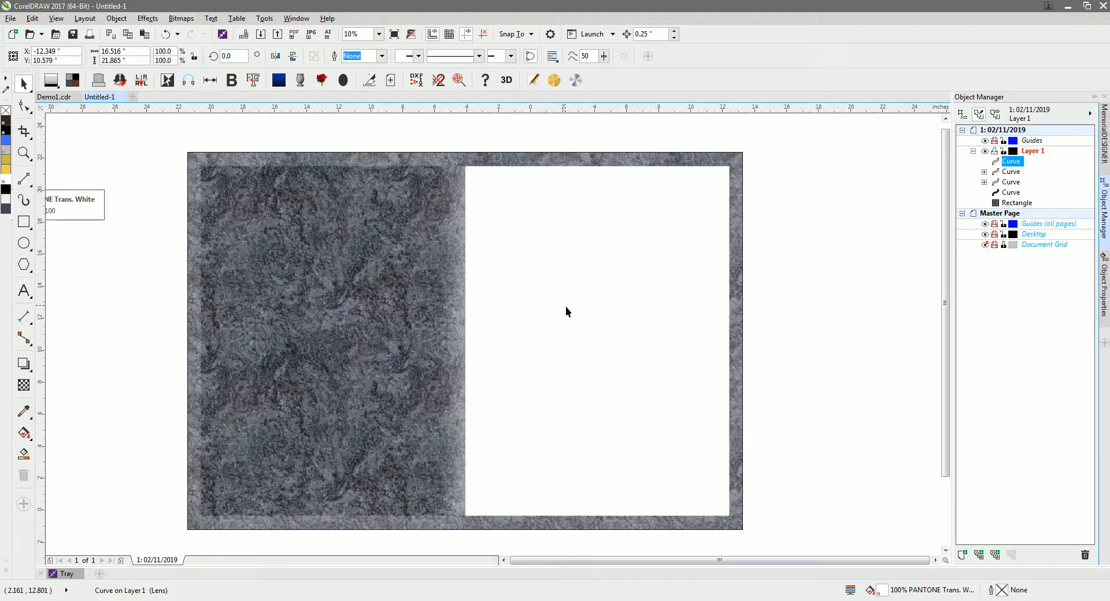
pyautogui.click(24, 386)
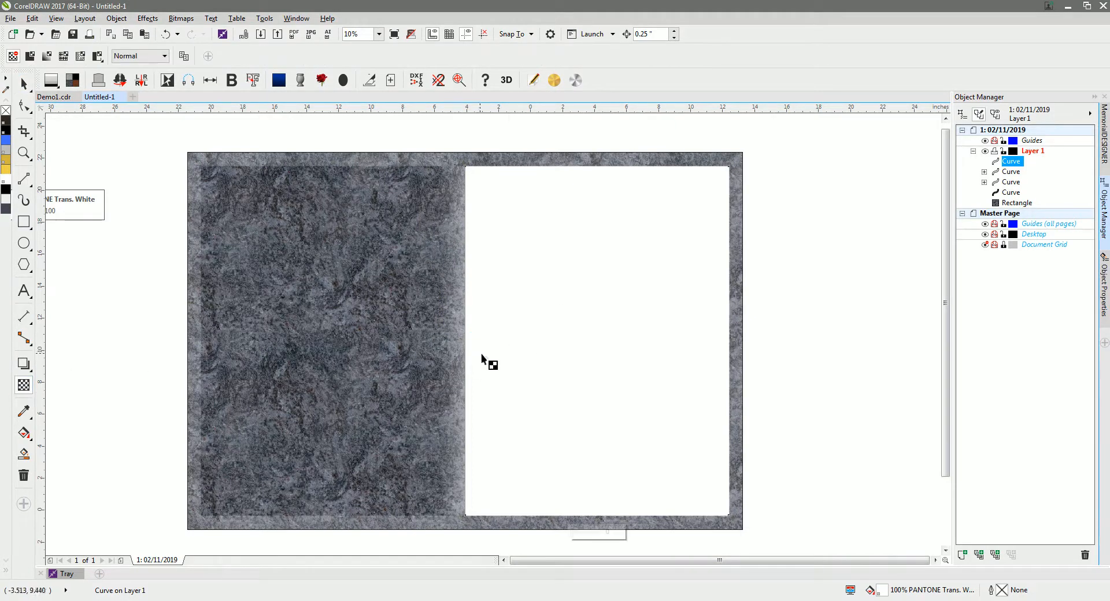
pyautogui.moveTo(465, 341); pyautogui.dragTo(728, 341)
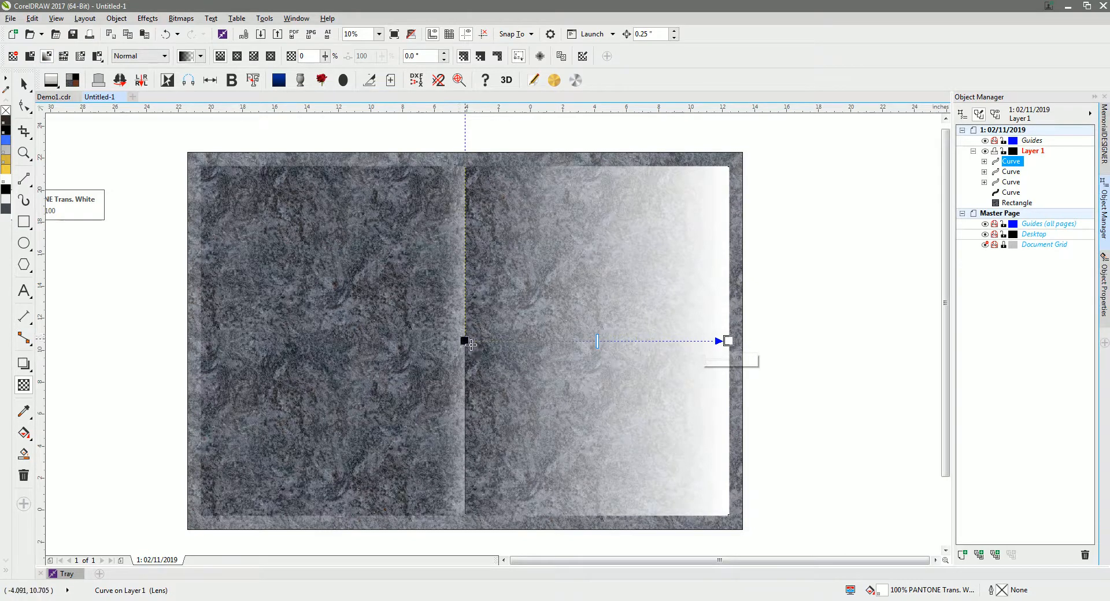
pyautogui.moveTo(467, 344); pyautogui.dragTo(507, 345)
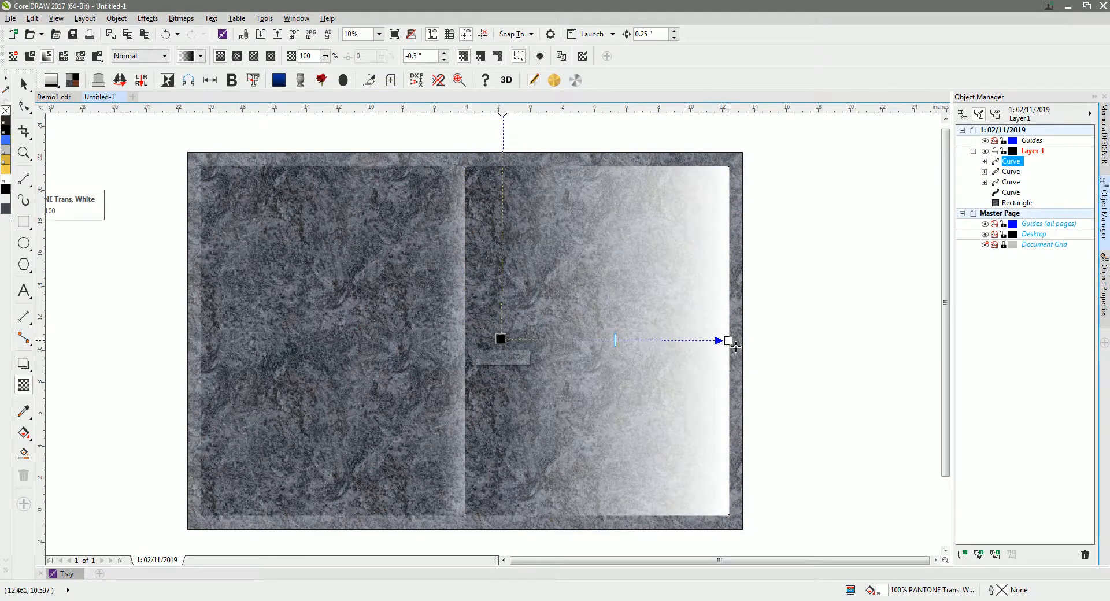
pyautogui.moveTo(735, 346); pyautogui.dragTo(415, 342)
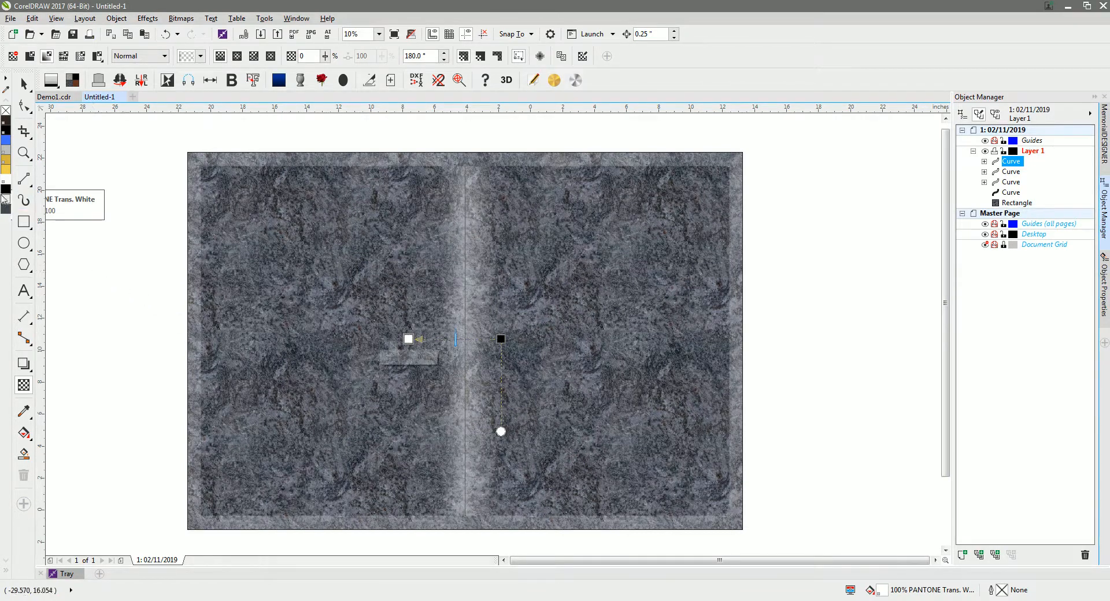
pyautogui.click(24, 87)
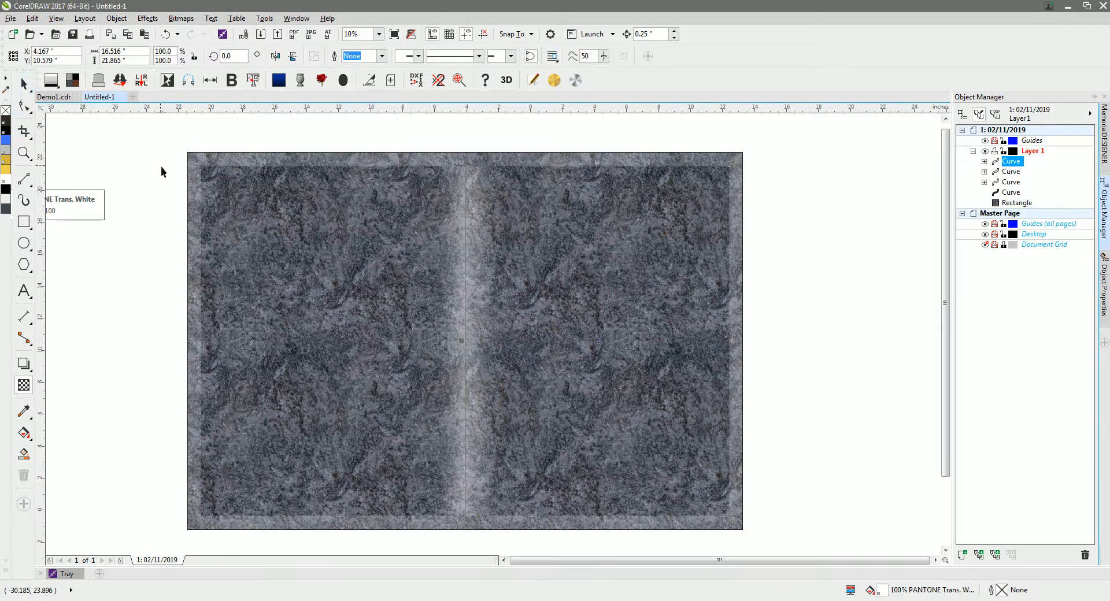
# Step: Apply a black (C0 M0 Y0 K100) hairline outline to both inner panels
pyautogui.click(286, 281)
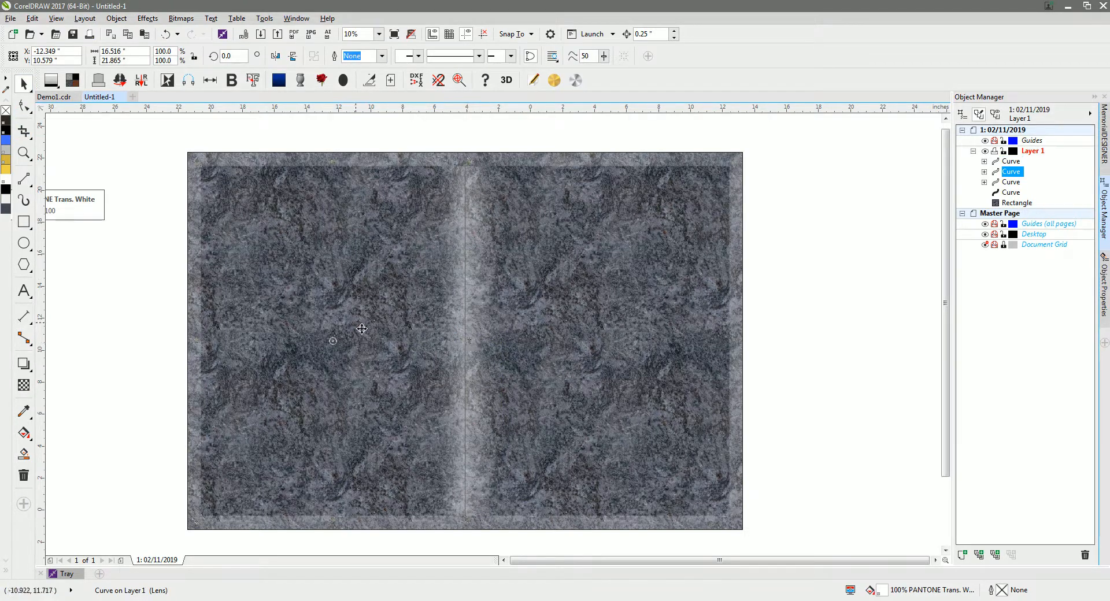
pyautogui.keyDown('shift'); pyautogui.click(605, 335); pyautogui.keyUp('shift')
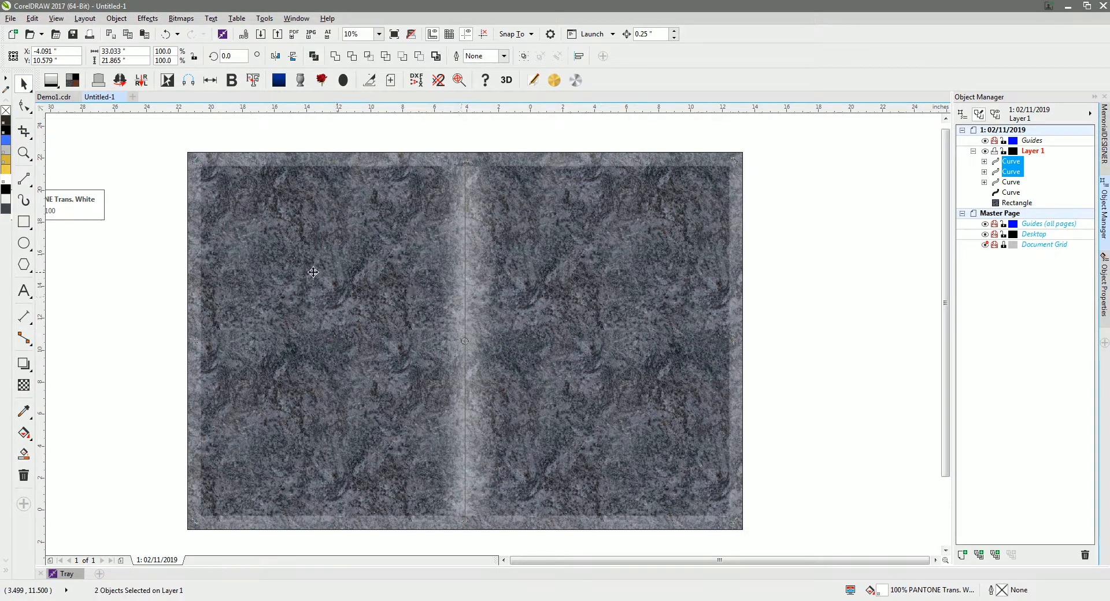
pyautogui.rightClick(7, 135)
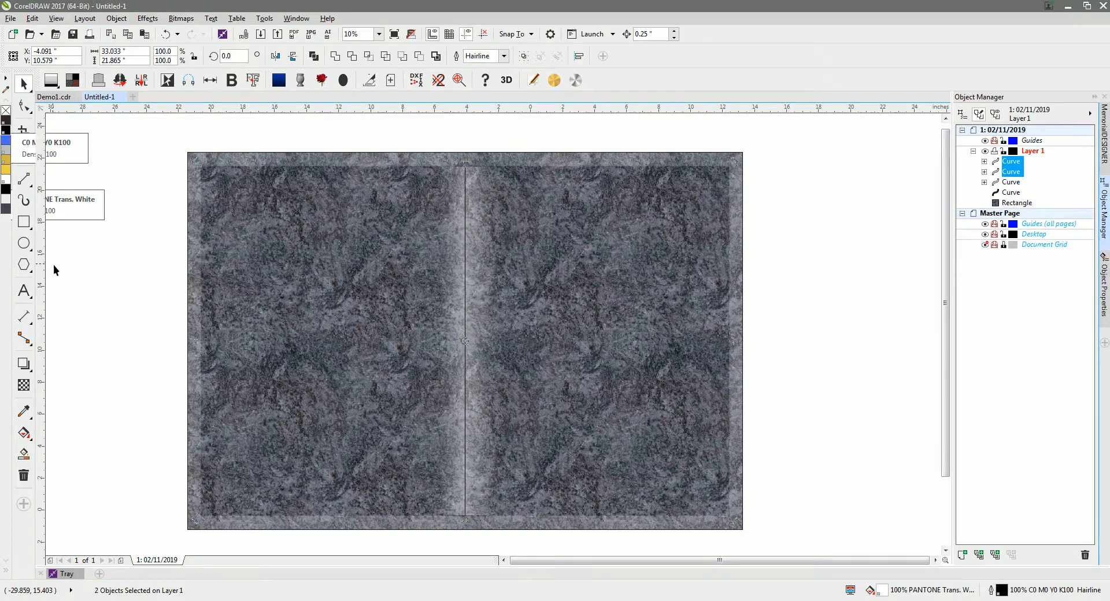
pyautogui.click(4, 132)
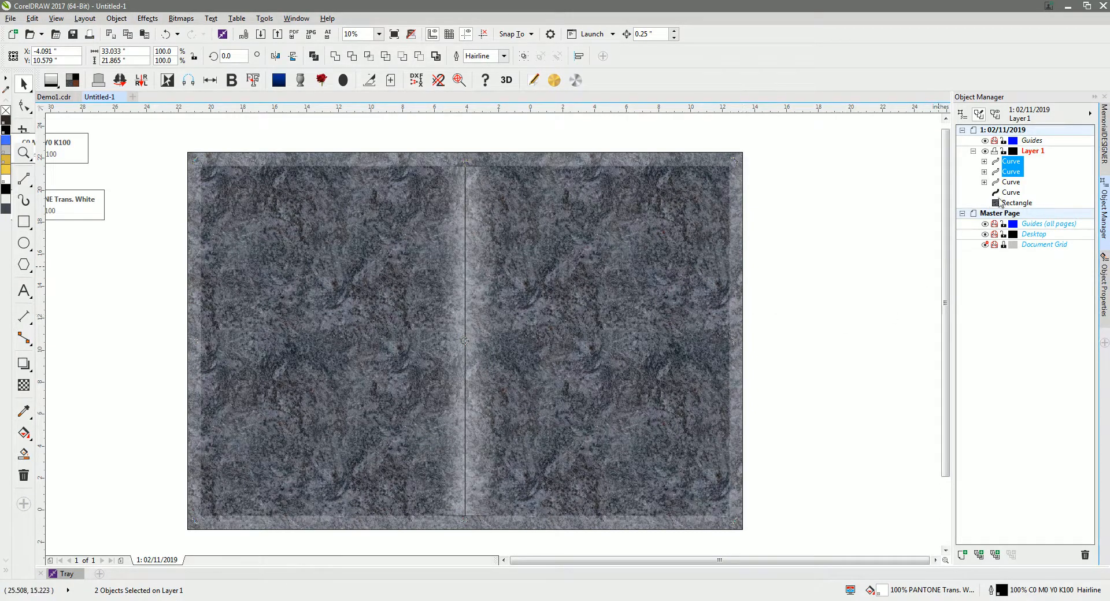
# Step: Give the transparent white border curve a black (C0 M0 Y0 K100) hairline outline, selecting it through the object list
pyautogui.click(1010, 183)
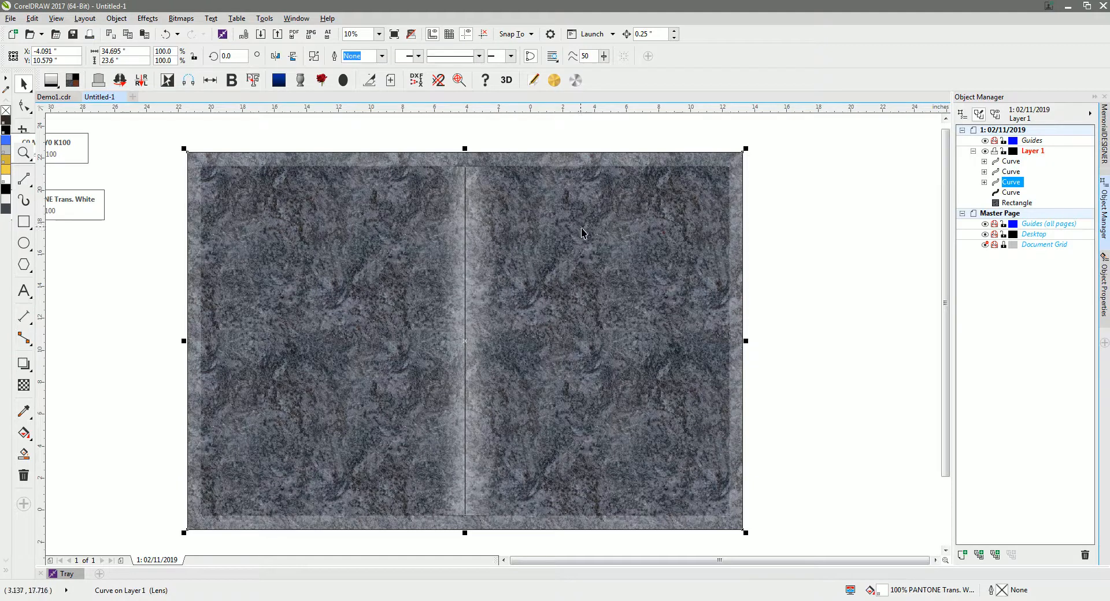
pyautogui.rightClick(5, 131)
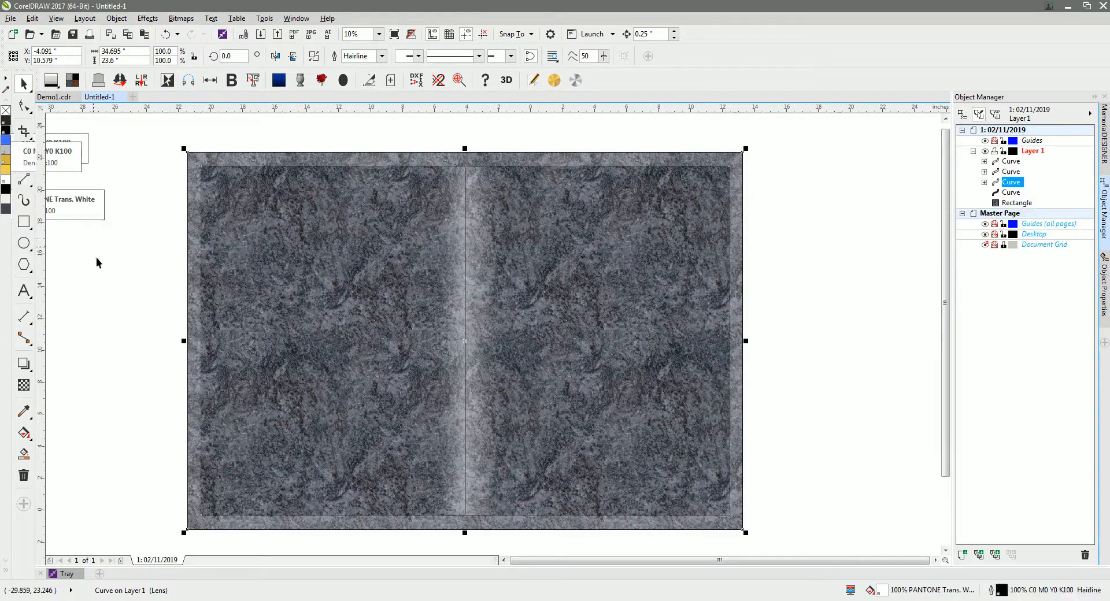
pyautogui.click(110, 280)
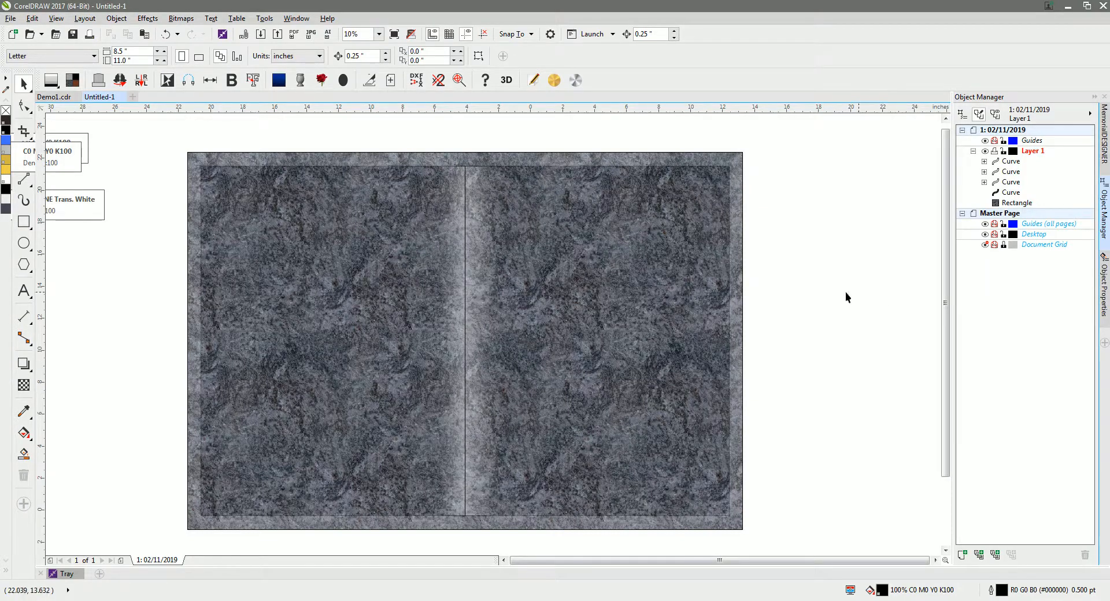
# Step: Replace the background rectangle's fill with a black speckled granite from the frequent granite fills
pyautogui.click(1012, 204)
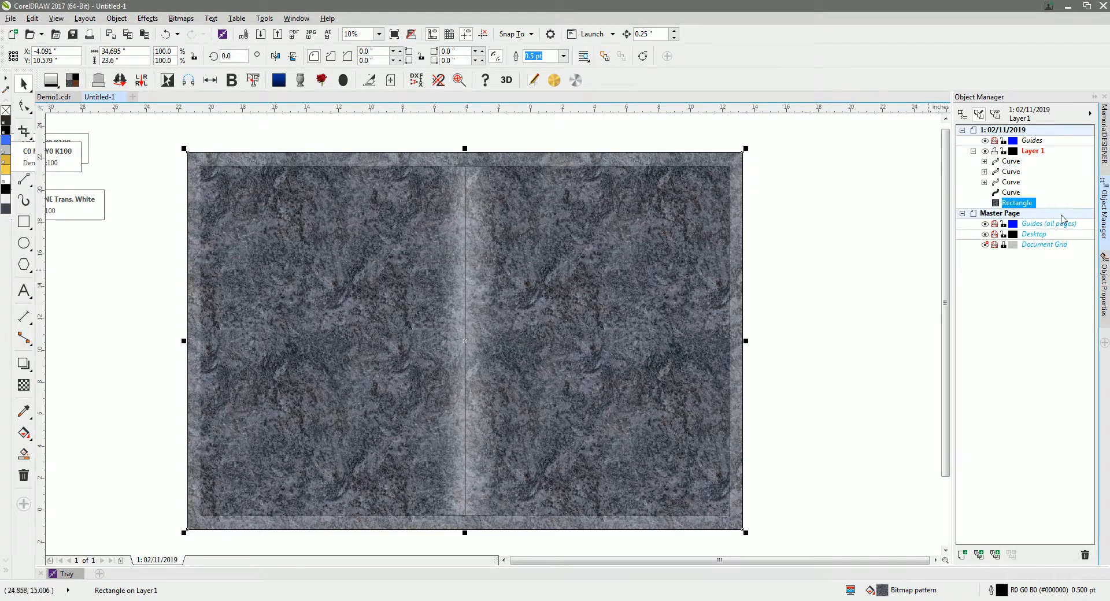
pyautogui.click(1104, 149)
pyautogui.click(1015, 334)
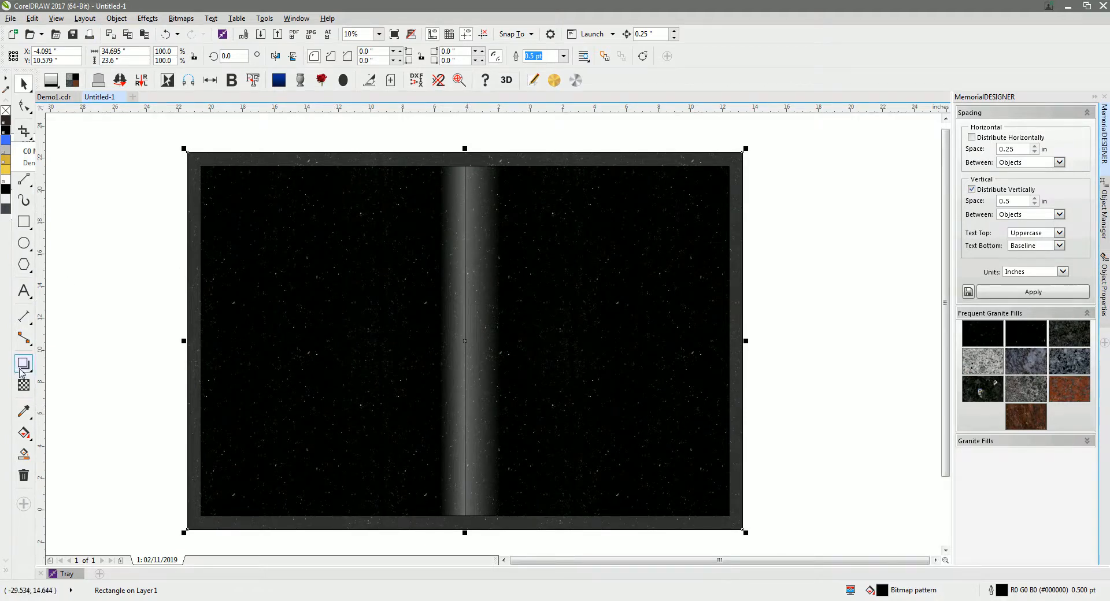
# Step: Soften the left panel's centre fade by setting its end node transparency to 17 and extending the fade slightly
pyautogui.click(203, 370)
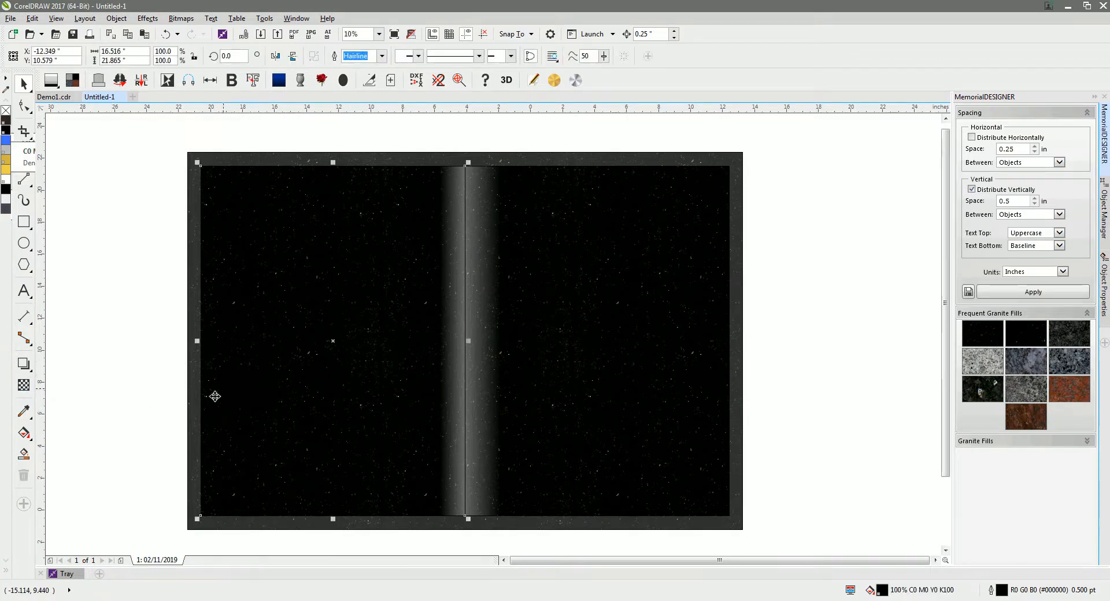
pyautogui.click(28, 388)
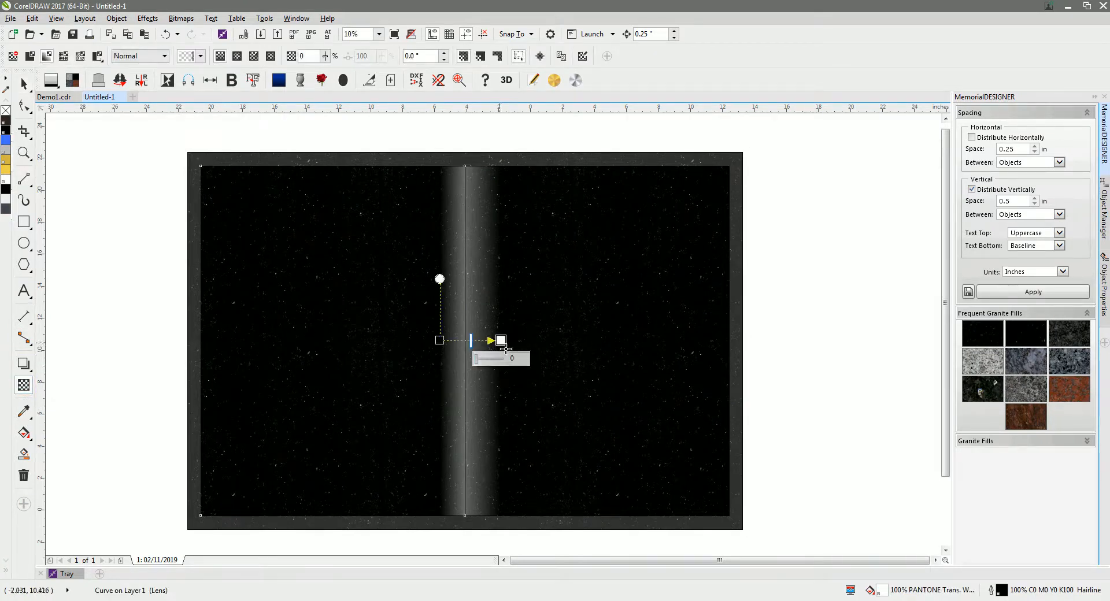
pyautogui.moveTo(500, 341); pyautogui.dragTo(506, 340)
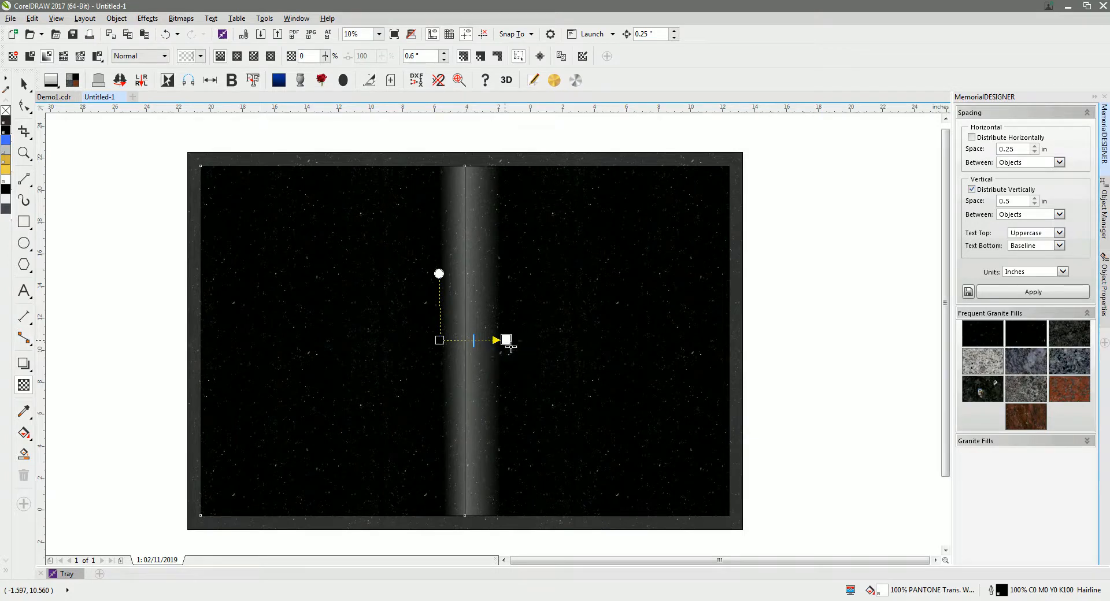
pyautogui.moveTo(506, 340); pyautogui.dragTo(489, 359)
pyautogui.moveTo(475, 341)
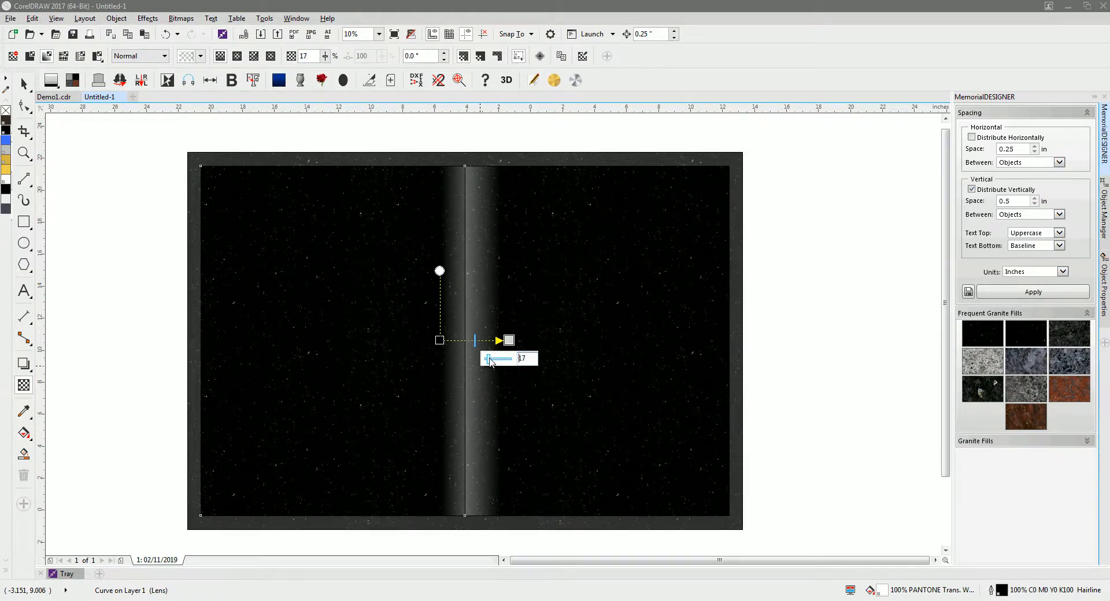
pyautogui.moveTo(515, 345); pyautogui.dragTo(508, 345)
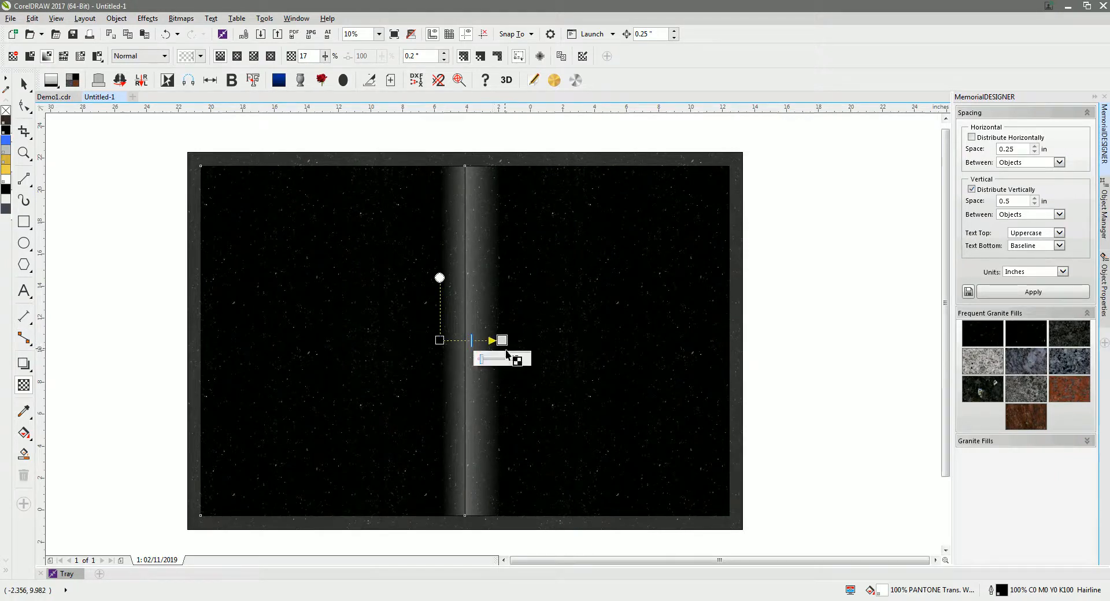
# Step: Set the end node transparency of the right panel's centre fade to 32 and clear the selection
pyautogui.click(539, 338)
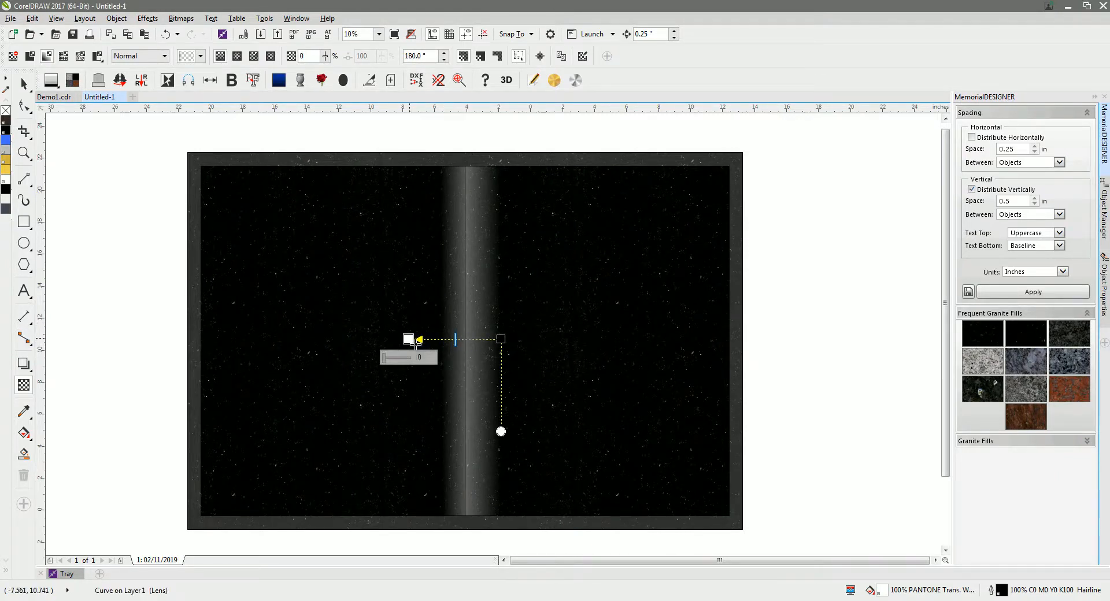
pyautogui.moveTo(384, 358); pyautogui.dragTo(398, 363)
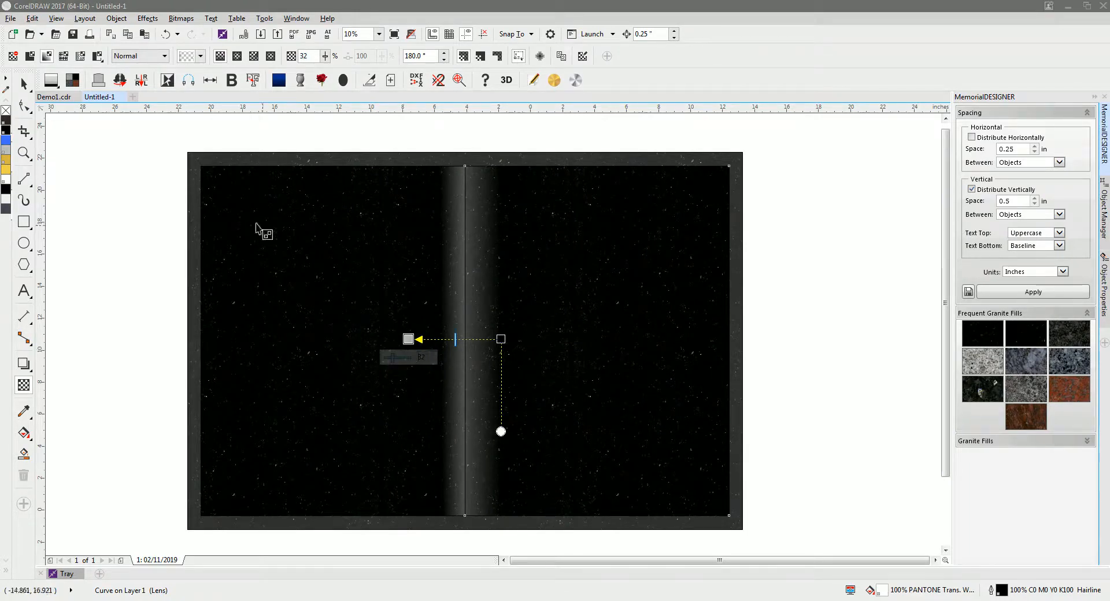
pyautogui.click(24, 85)
pyautogui.click(74, 228)
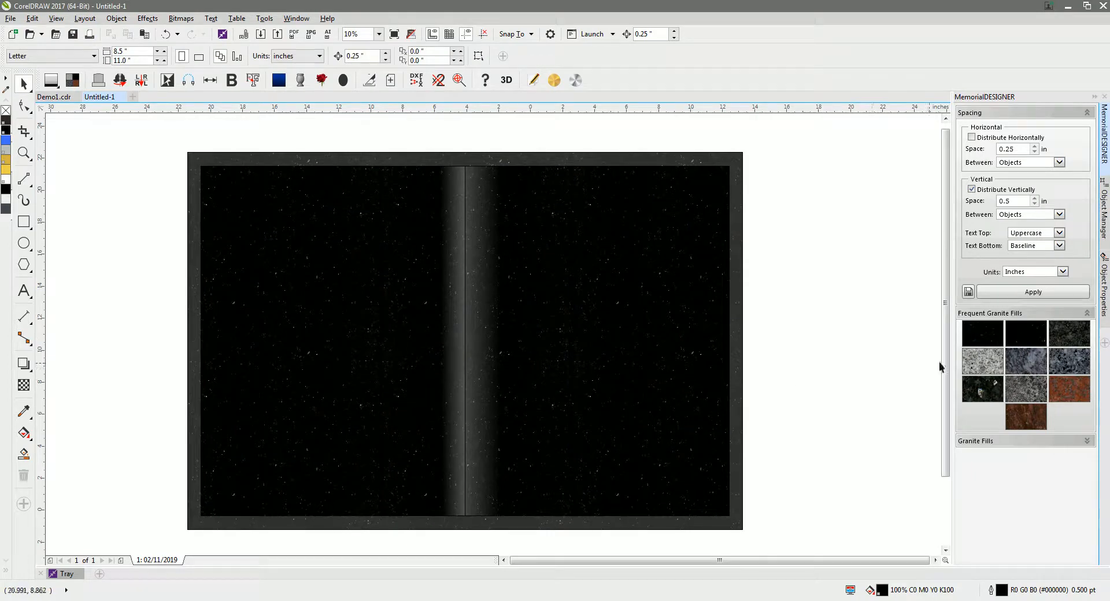